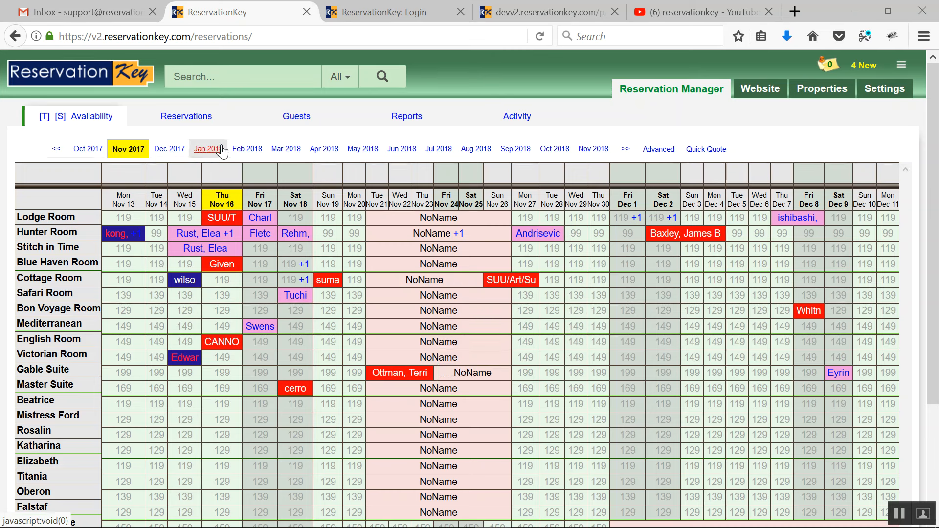
# Step: Open the Blue Haven Room reservation arriving November 16, 2017 and review its contact, stay, charge and status details
pyautogui.click(223, 270)
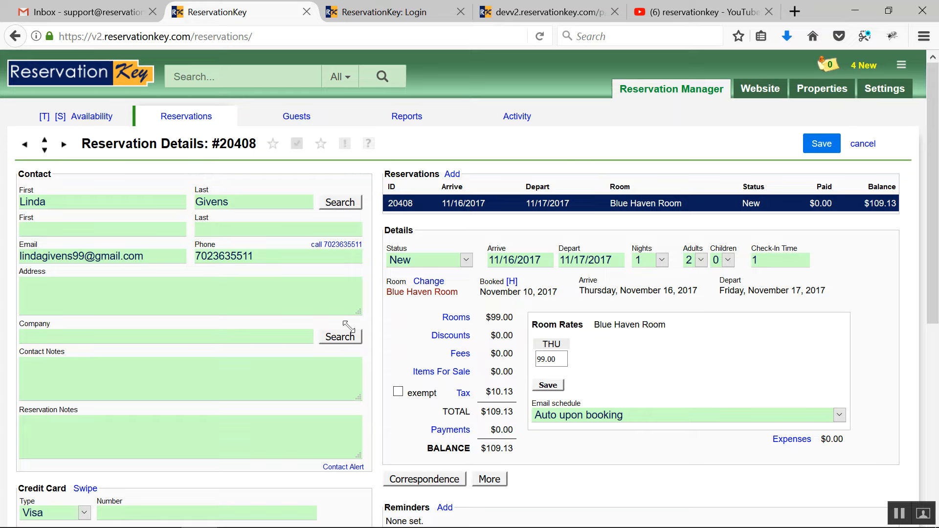
pyautogui.scroll(-5, 509, 323)
pyautogui.scroll(2, 512, 327)
pyautogui.scroll(3, 522, 221)
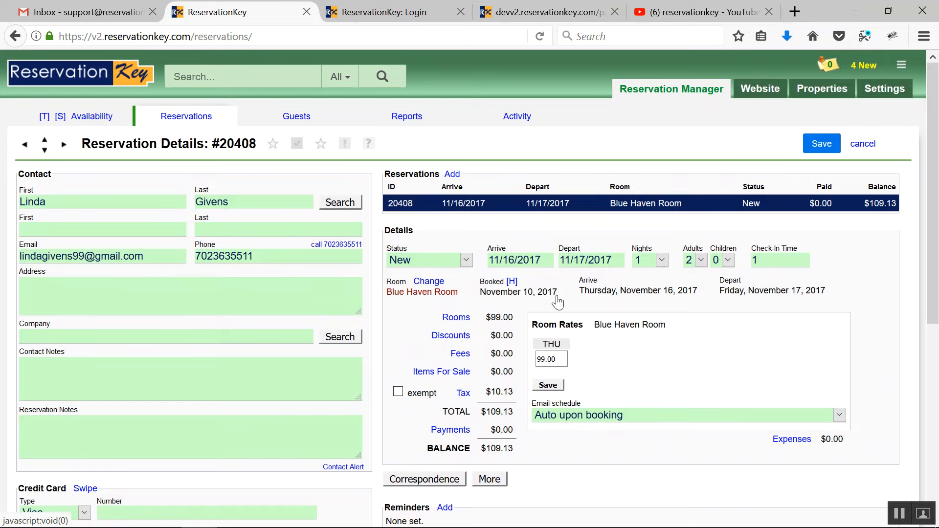
pyautogui.scroll(-5, 558, 299)
pyautogui.scroll(2, 538, 196)
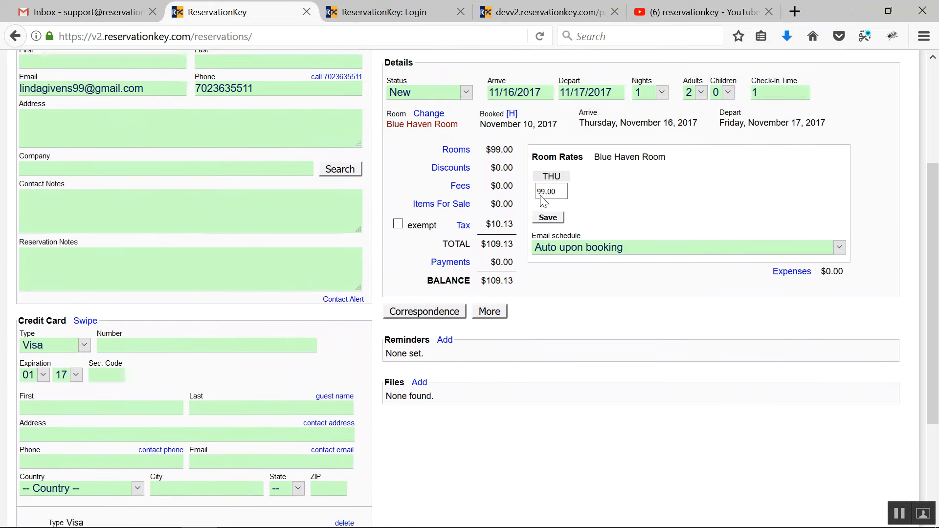
pyautogui.click(466, 129)
pyautogui.click(466, 128)
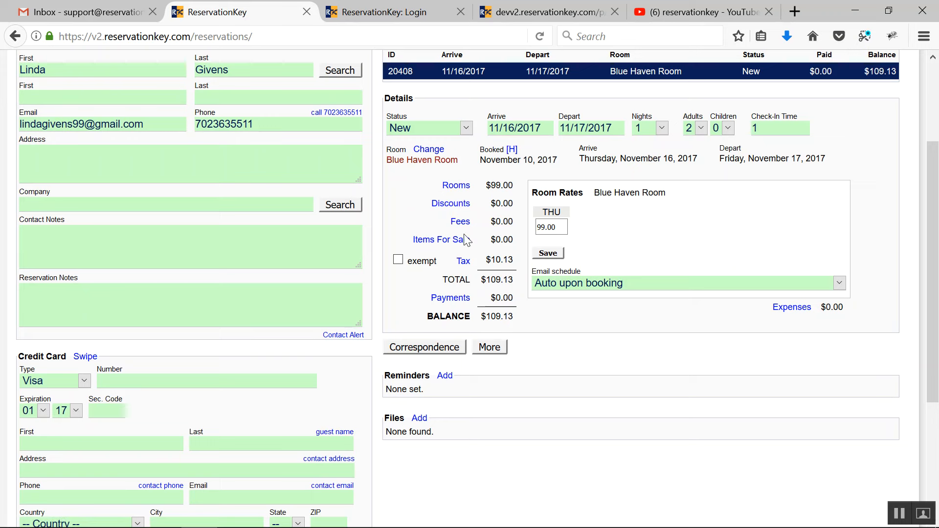
# Step: Show the reservation's payment options and examine the credit card details stored with it
pyautogui.click(446, 300)
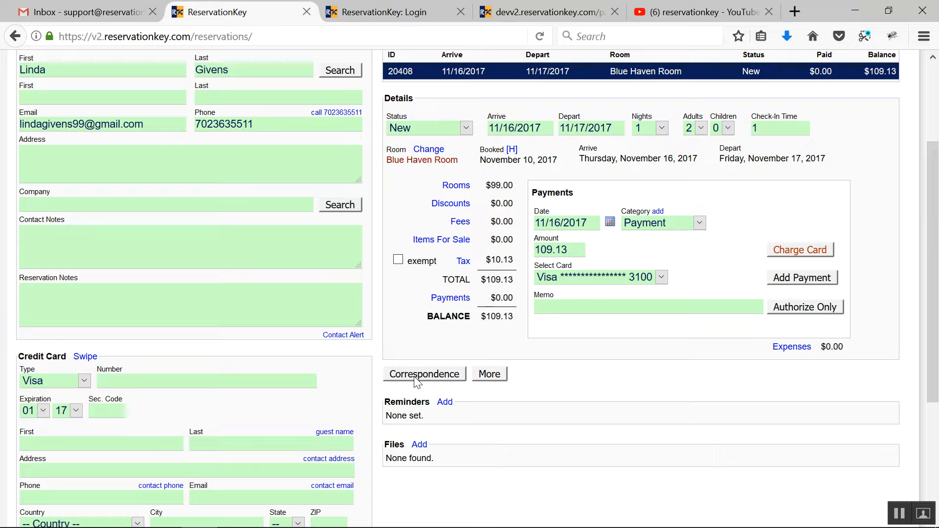
pyautogui.scroll(-1, 416, 382)
pyautogui.scroll(-3, 198, 403)
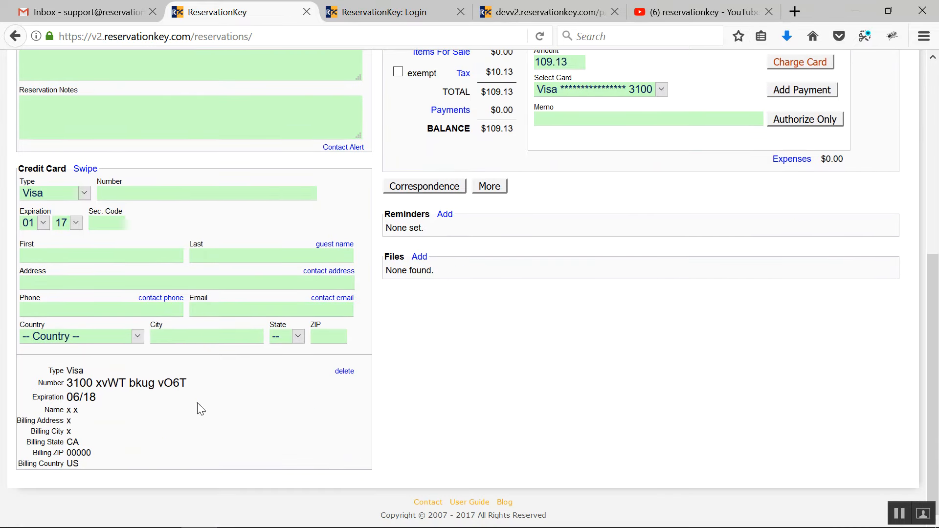
pyautogui.scroll(7, 694, 251)
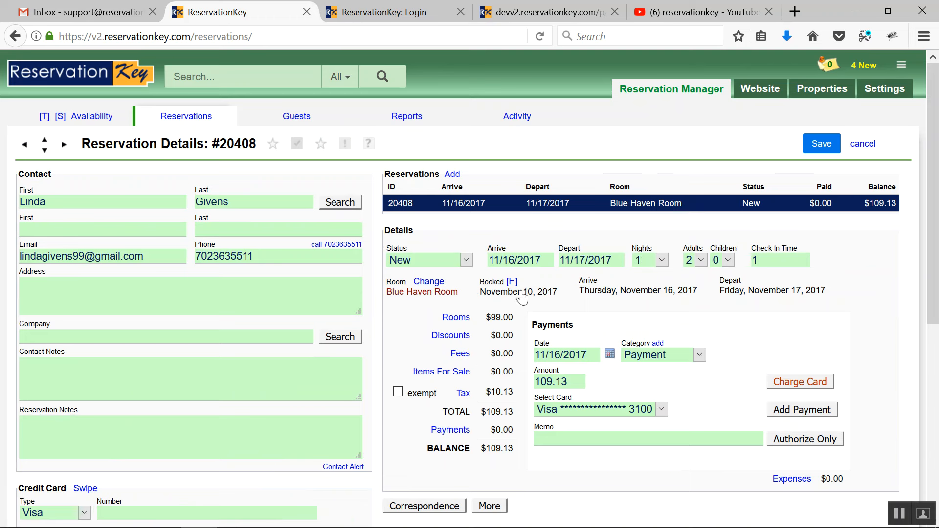
# Step: View the reservation's correspondence history, including previously sent messages, and close it
pyautogui.scroll(-3, 552, 318)
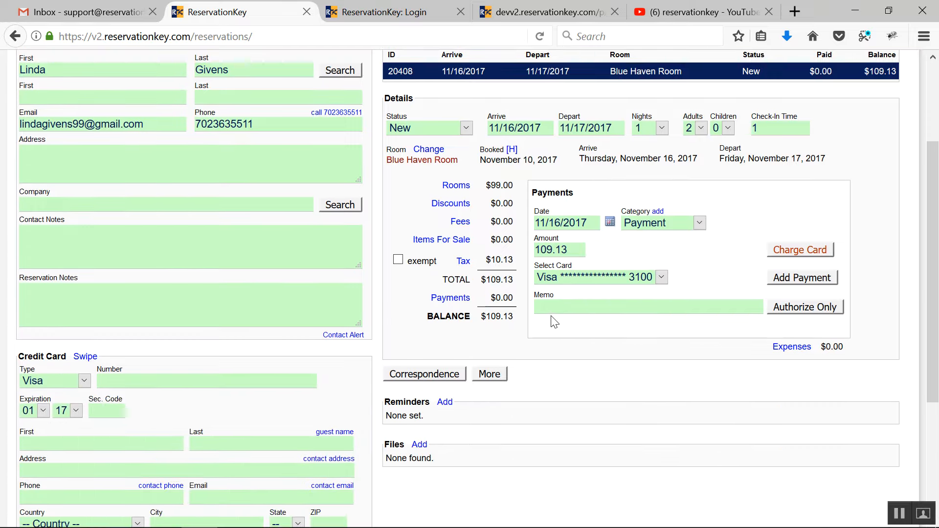
pyautogui.click(422, 377)
pyautogui.click(481, 395)
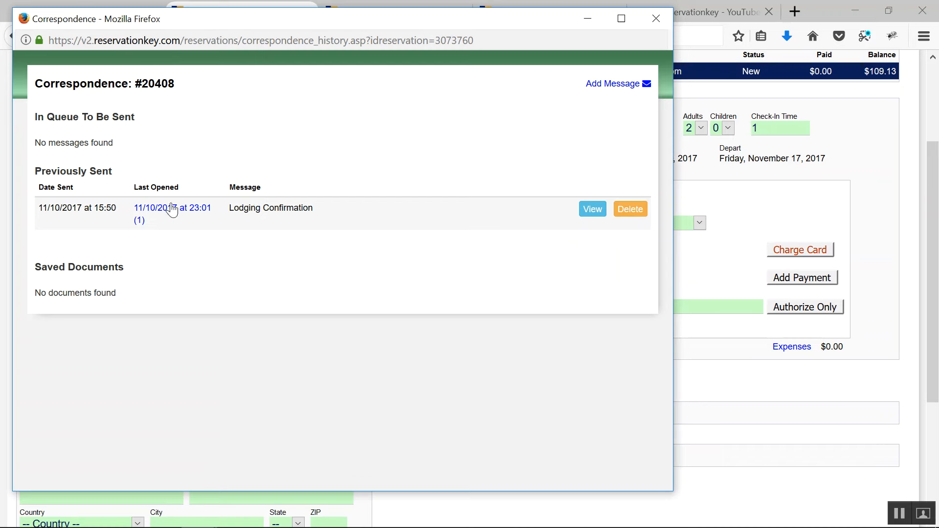
pyautogui.click(656, 19)
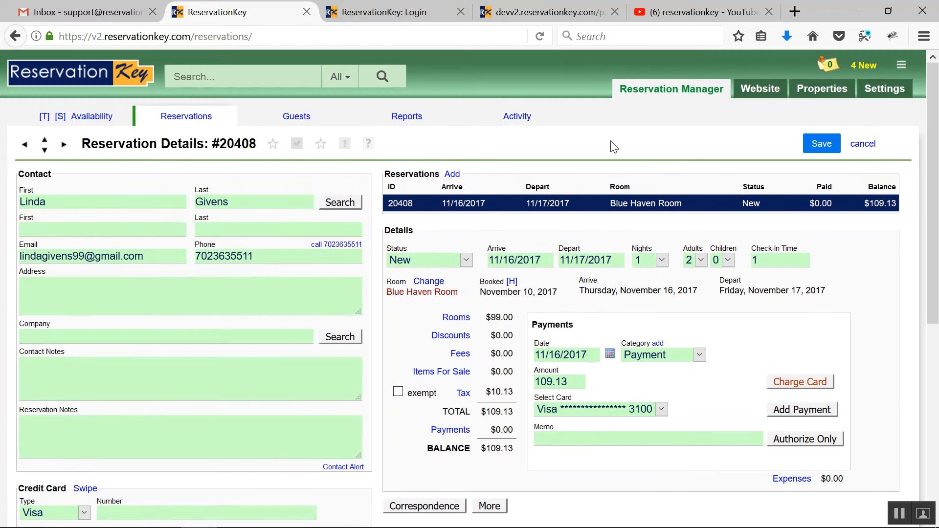
# Step: Look through the list of available reports and close it
pyautogui.click(405, 117)
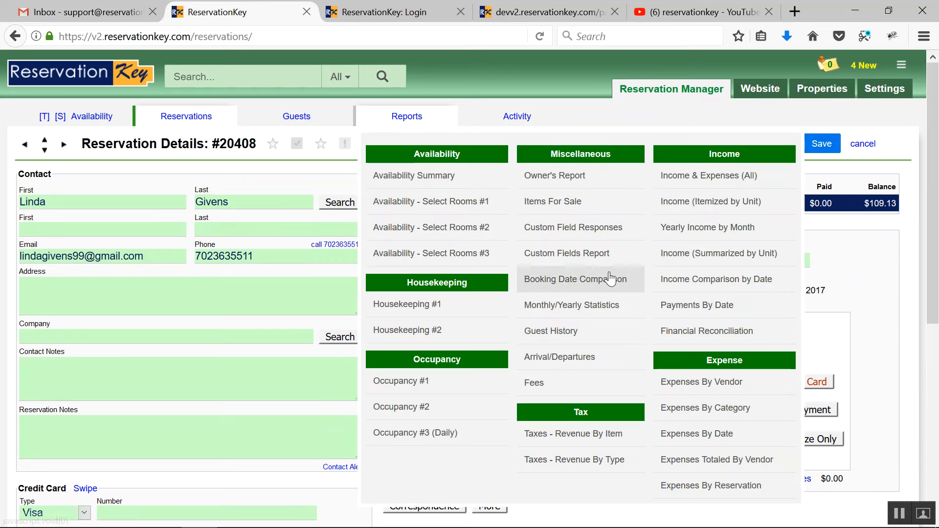
pyautogui.click(410, 121)
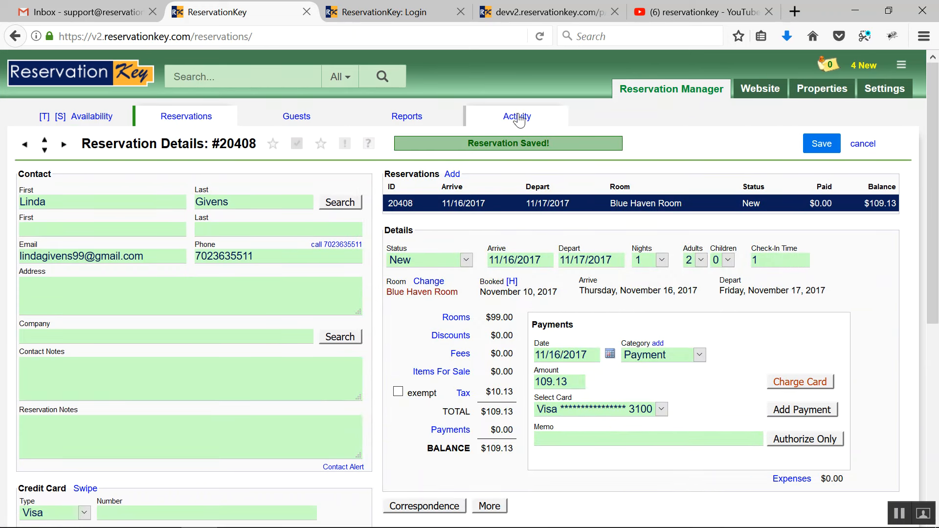
# Step: Return to the availability calendar and select November 15 to 17 for the Bon Voyage Room
pyautogui.click(77, 120)
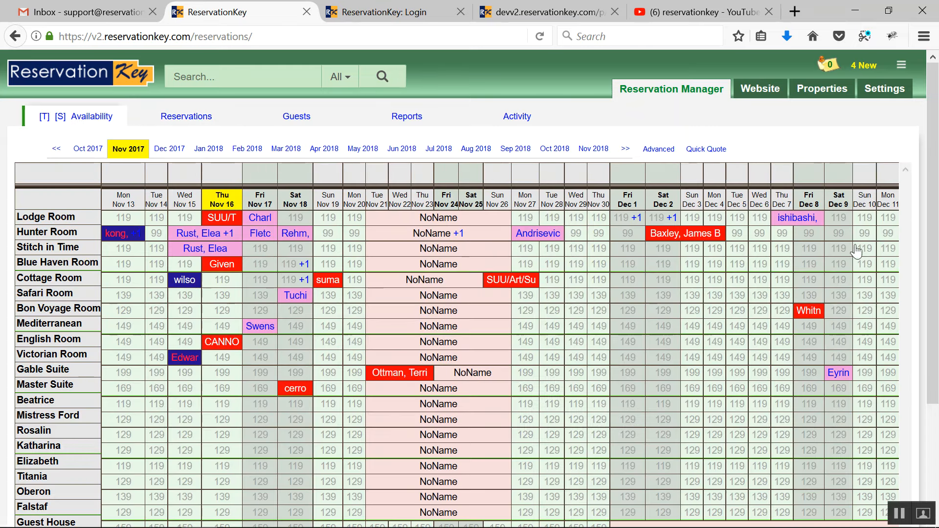
pyautogui.moveTo(180, 318); pyautogui.dragTo(259, 314)
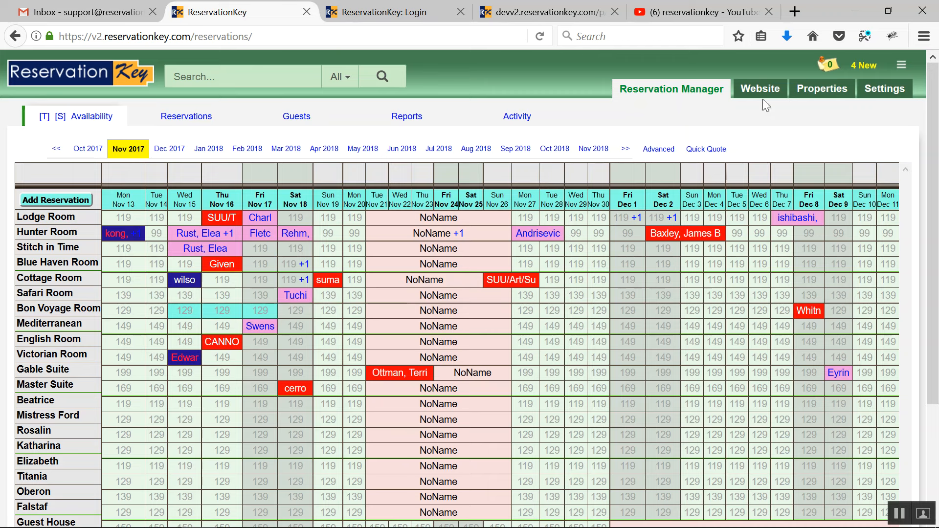
# Step: Open the website's reservation pages and preview the availability page with alias BYI, looking over its room listings
pyautogui.moveTo(761, 93)
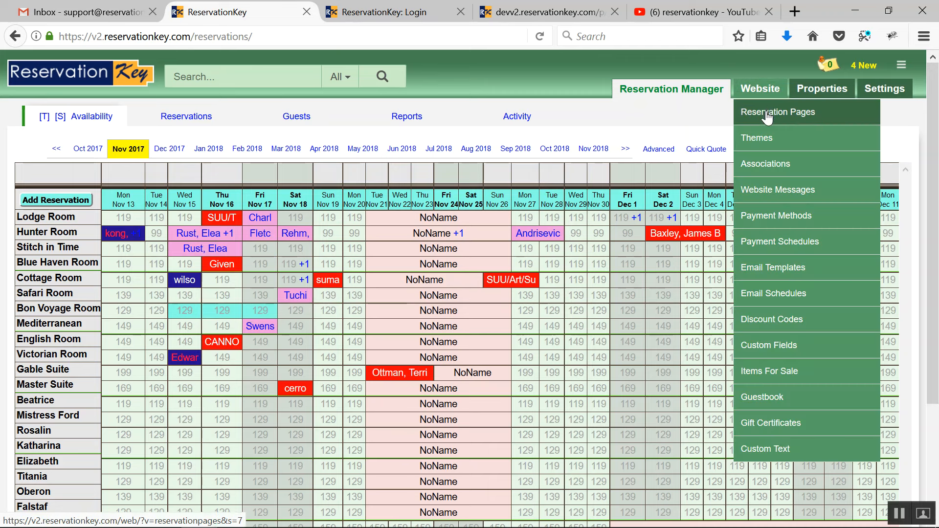
pyautogui.click(767, 113)
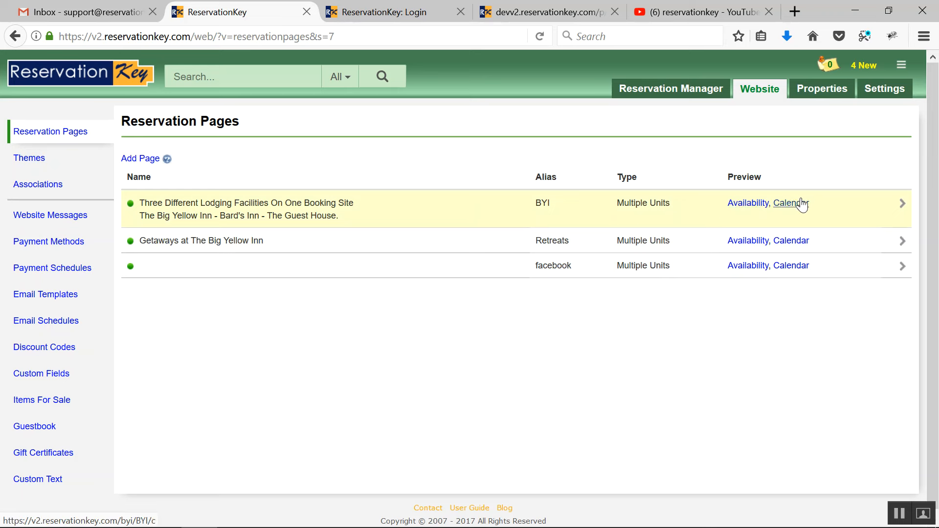
pyautogui.click(749, 204)
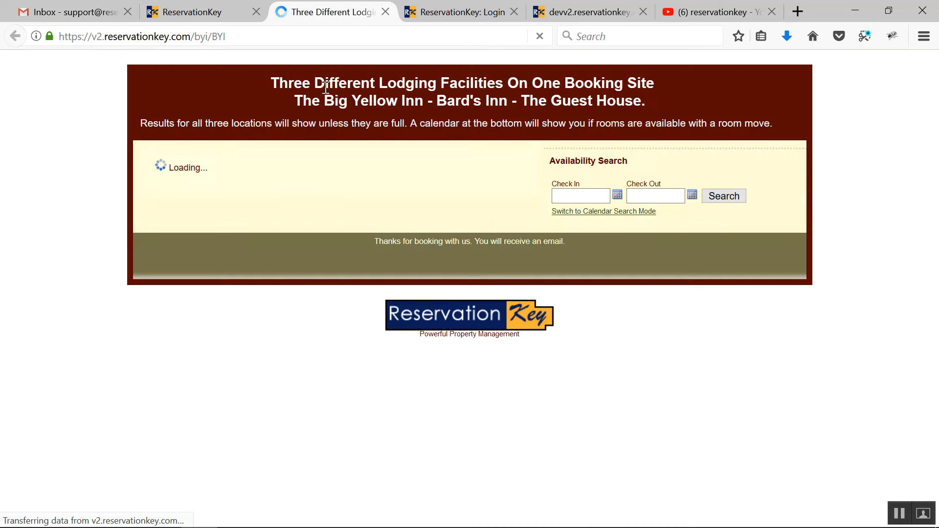
pyautogui.scroll(-15, 426, 318)
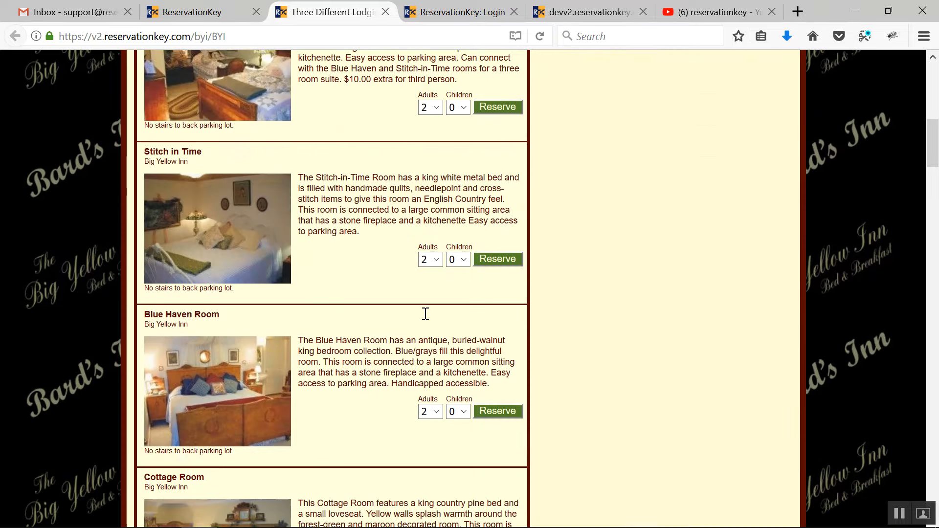
pyautogui.scroll(8, 527, 274)
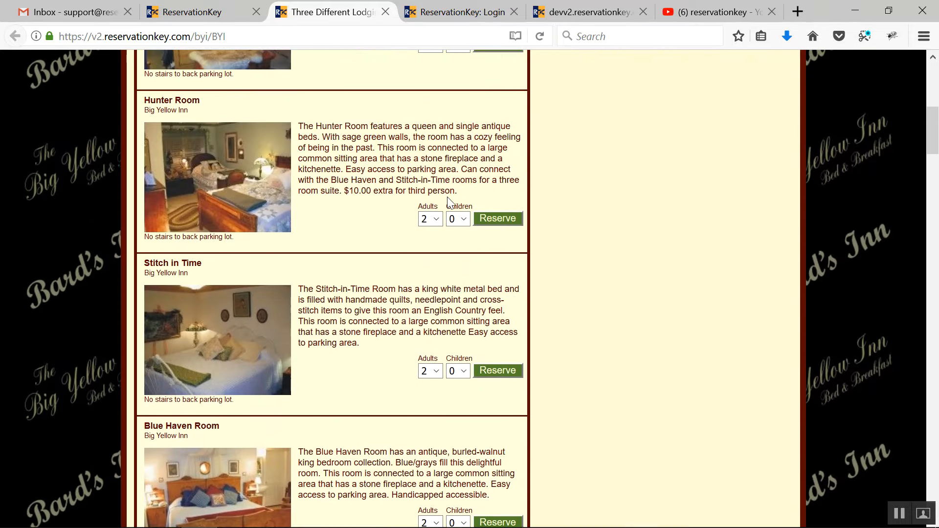
pyautogui.scroll(8, 450, 201)
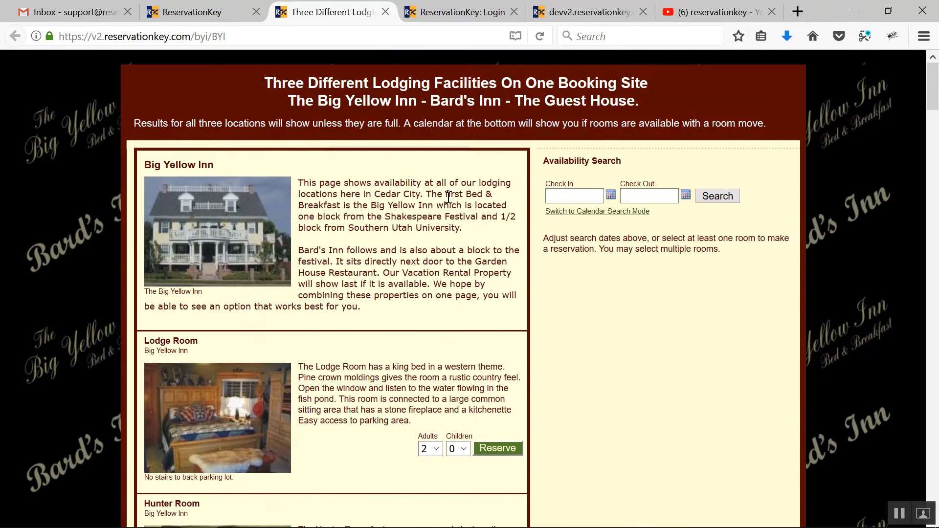
# Step: Go back to the reservation pages list, open the BYI page's settings and review its sections, expanding Presentation
pyautogui.click(207, 15)
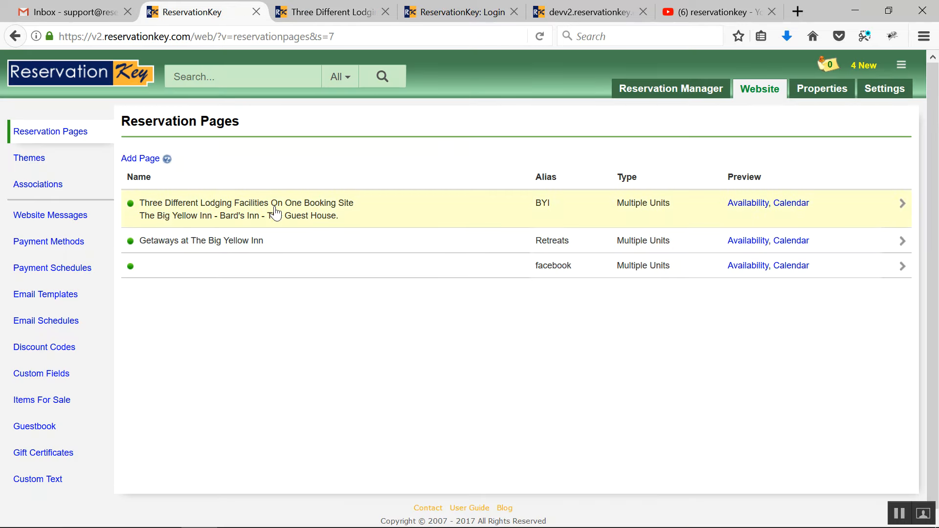
pyautogui.scroll(-5, 392, 304)
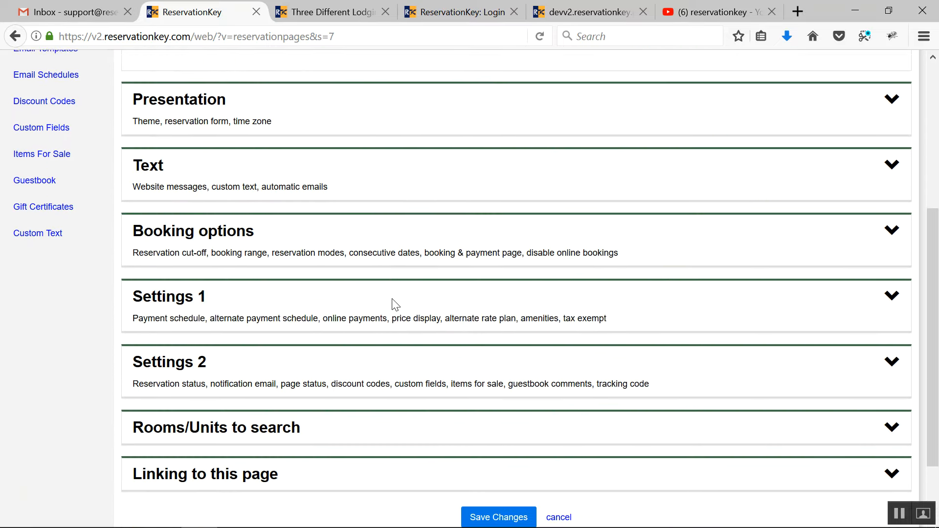
pyautogui.scroll(4, 392, 304)
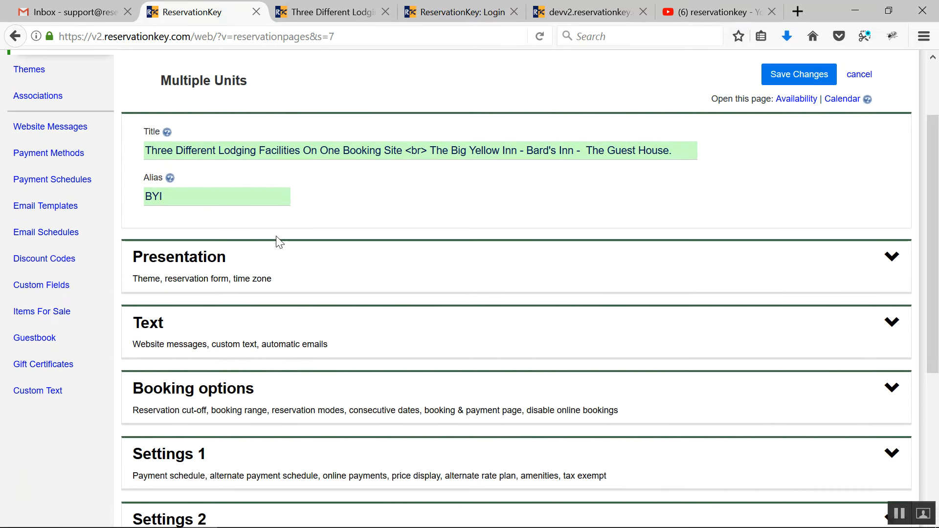
pyautogui.click(325, 275)
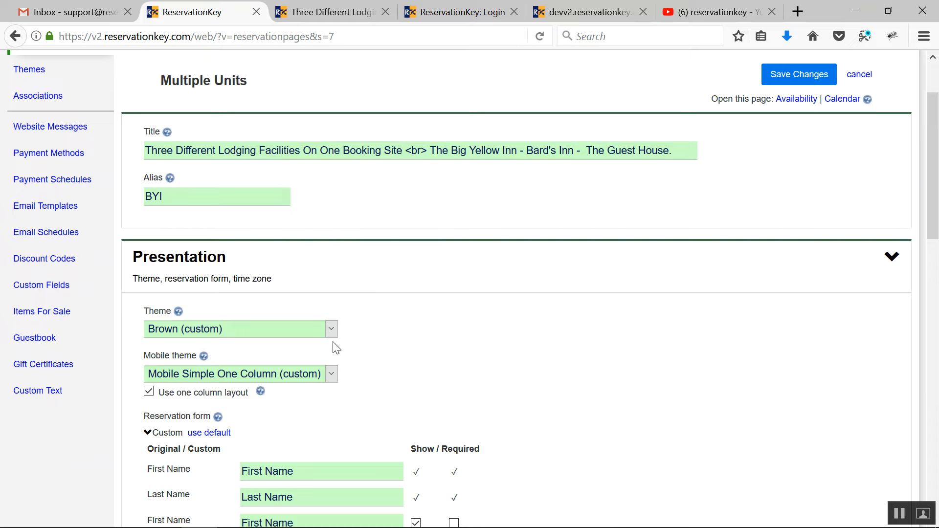
pyautogui.scroll(-13, 424, 362)
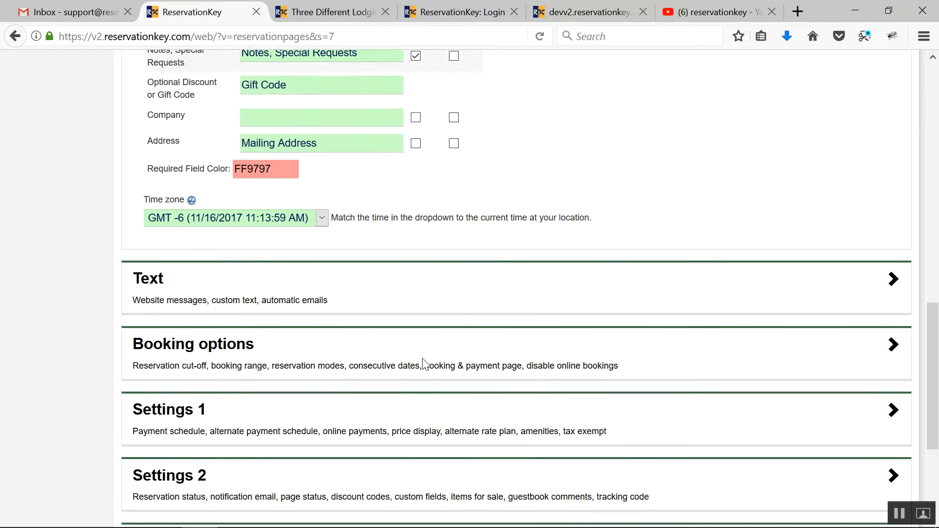
pyautogui.scroll(-3, 385, 255)
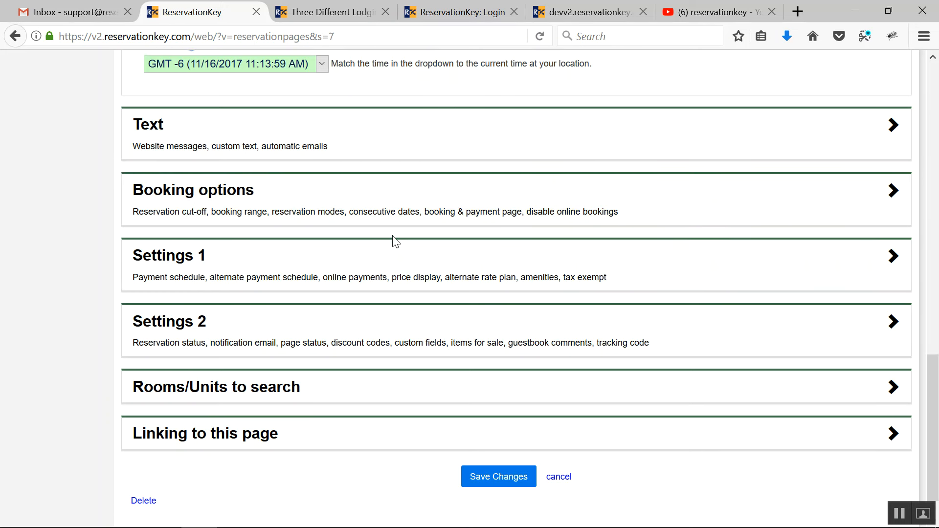
pyautogui.scroll(15, 392, 136)
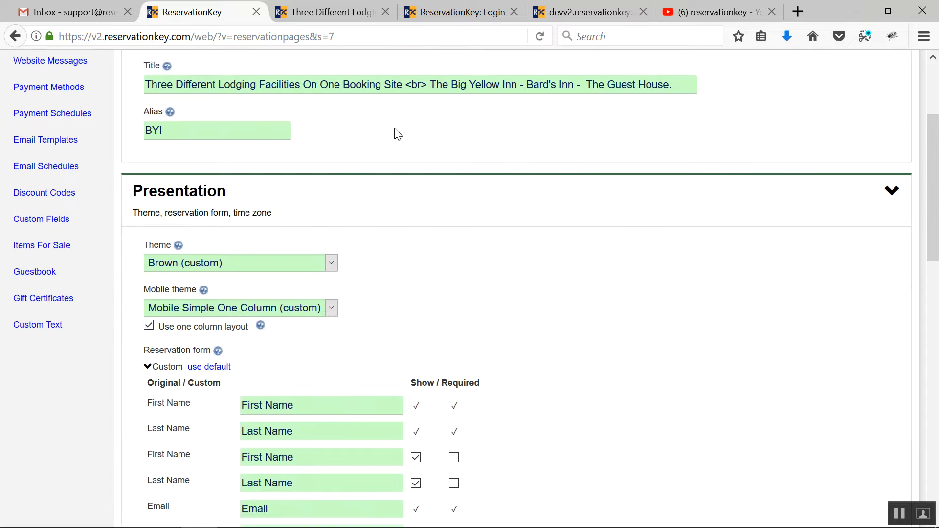
pyautogui.scroll(1, 220, 107)
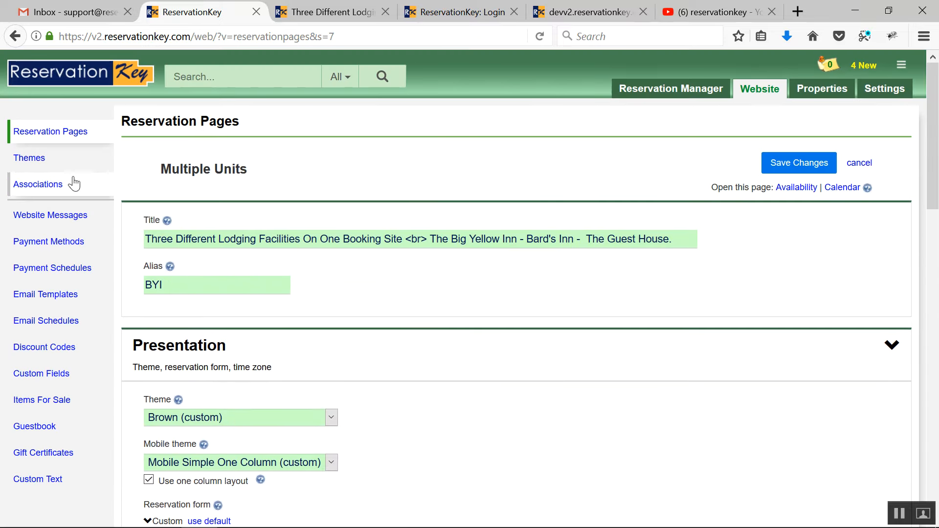
# Step: View the list of themes and the website messages, expanding the BYI header and Thank You messages
pyautogui.click(29, 158)
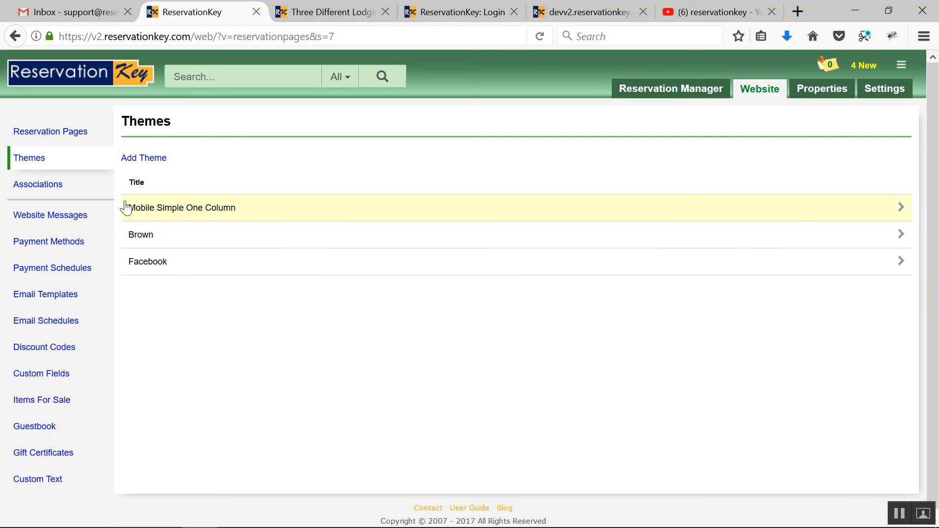
pyautogui.click(70, 225)
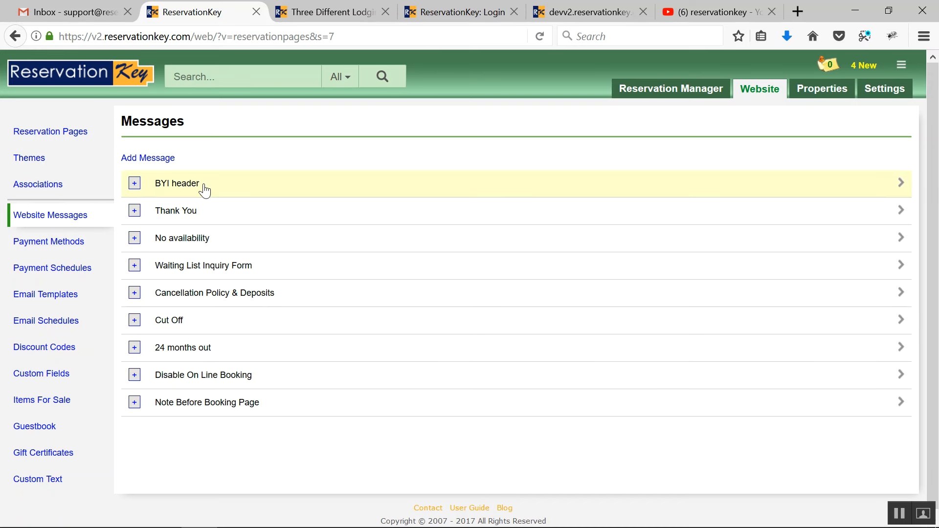
pyautogui.click(135, 184)
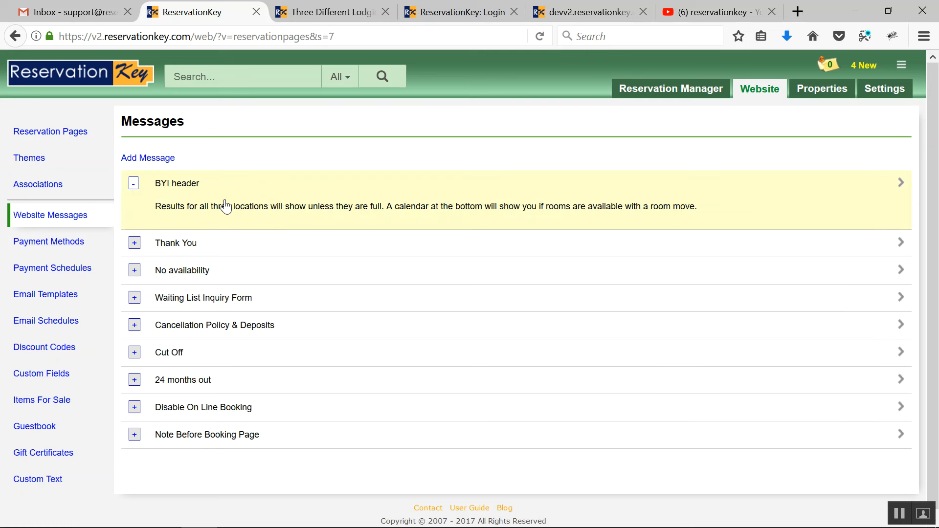
pyautogui.click(135, 245)
# Step: Reopen the BYI reservation page's settings and expand the Text section to view its website message assignments
pyautogui.click(53, 133)
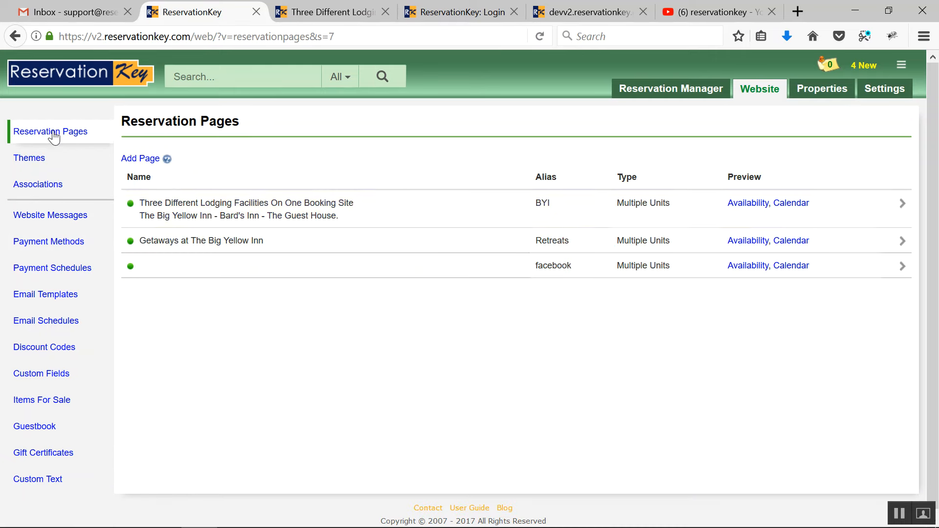
pyautogui.click(217, 203)
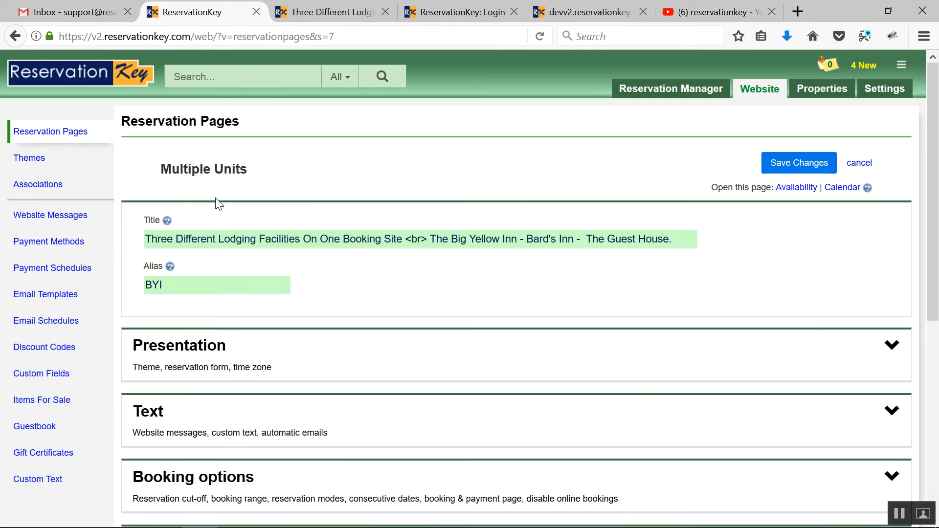
pyautogui.scroll(-3, 365, 300)
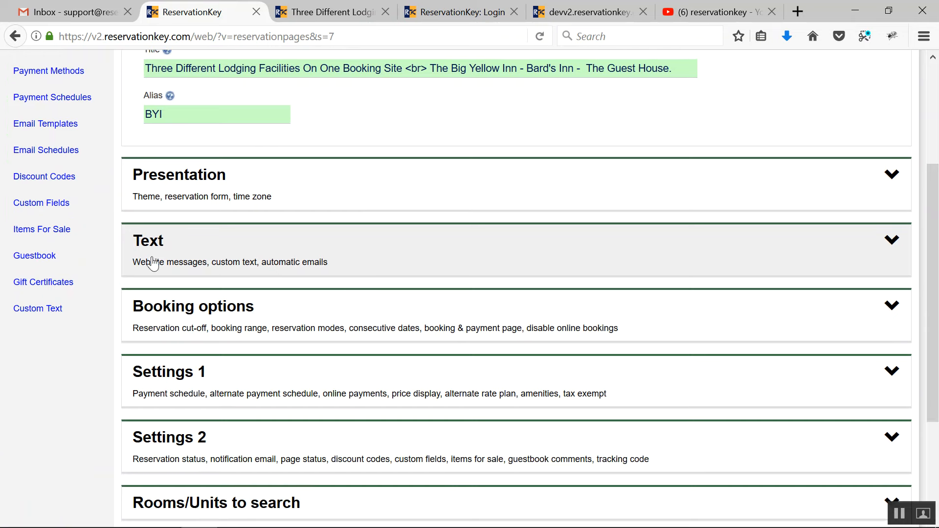
pyautogui.click(153, 263)
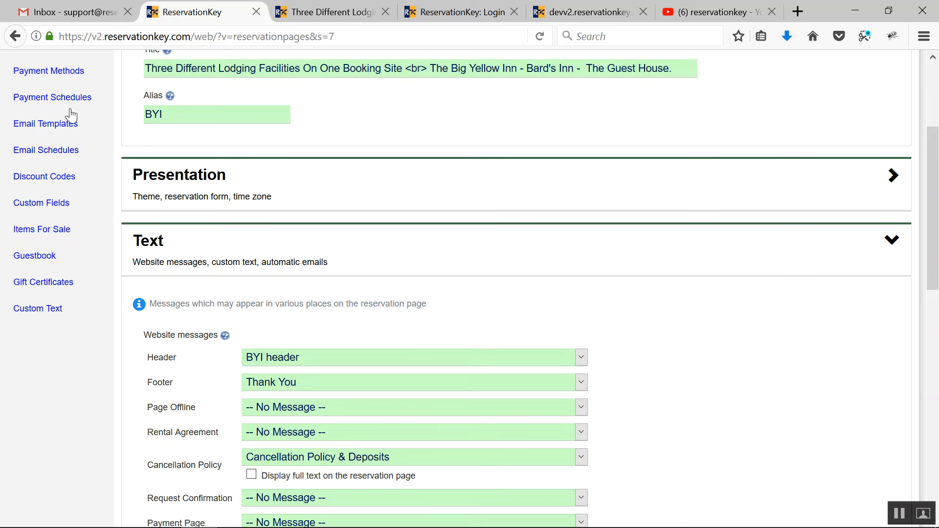
# Step: Check the live BYI booking page for the title and header message assigned in the reservation page settings
pyautogui.scroll(2, 215, 319)
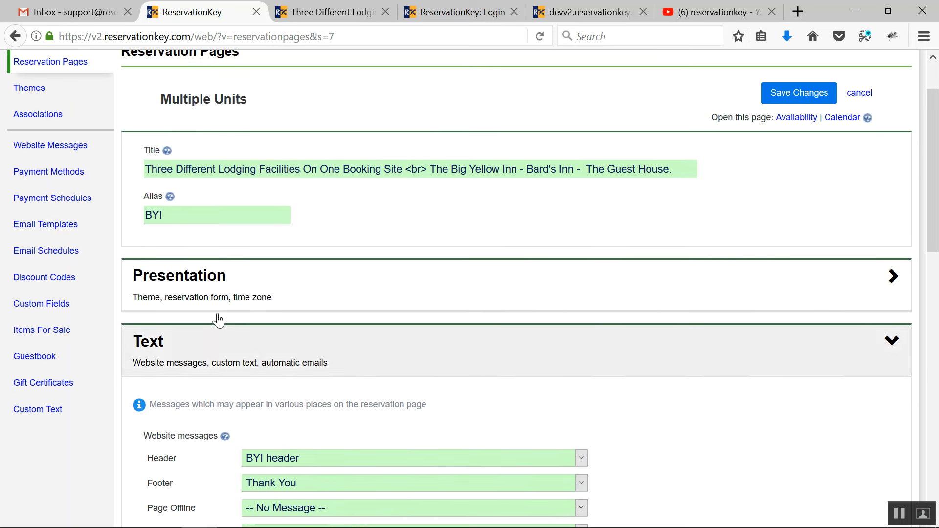
pyautogui.click(313, 13)
pyautogui.moveTo(256, 78); pyautogui.dragTo(594, 109)
pyautogui.click(594, 110)
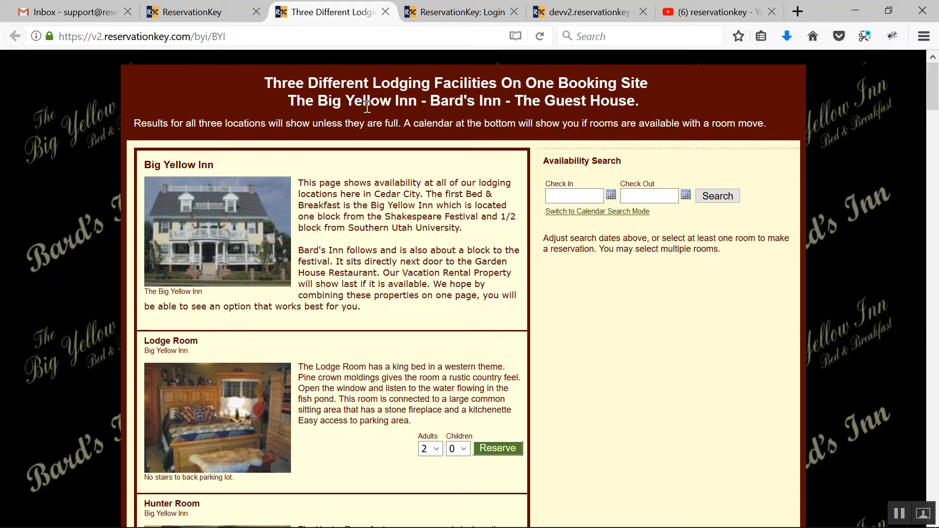
# Step: Return to the website settings, view the email templates and expand the Check Out template
pyautogui.click(211, 14)
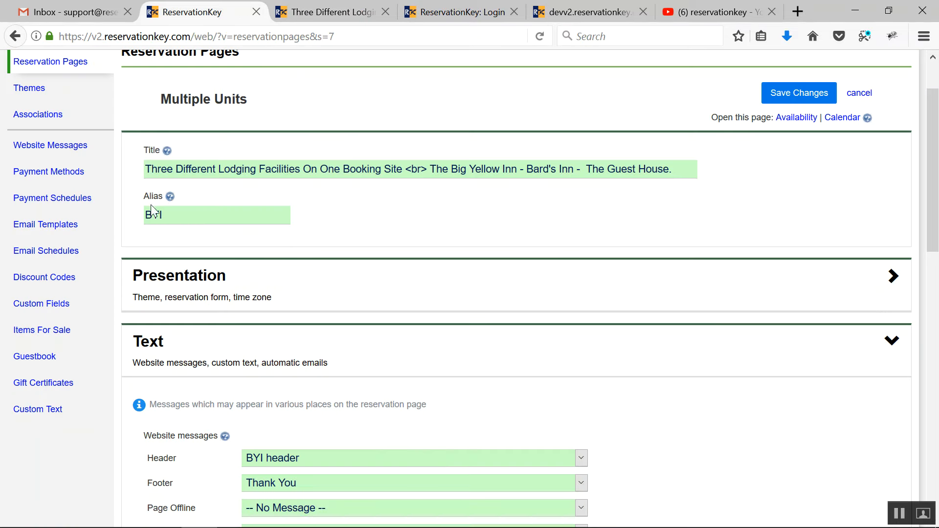
pyautogui.scroll(3, 29, 223)
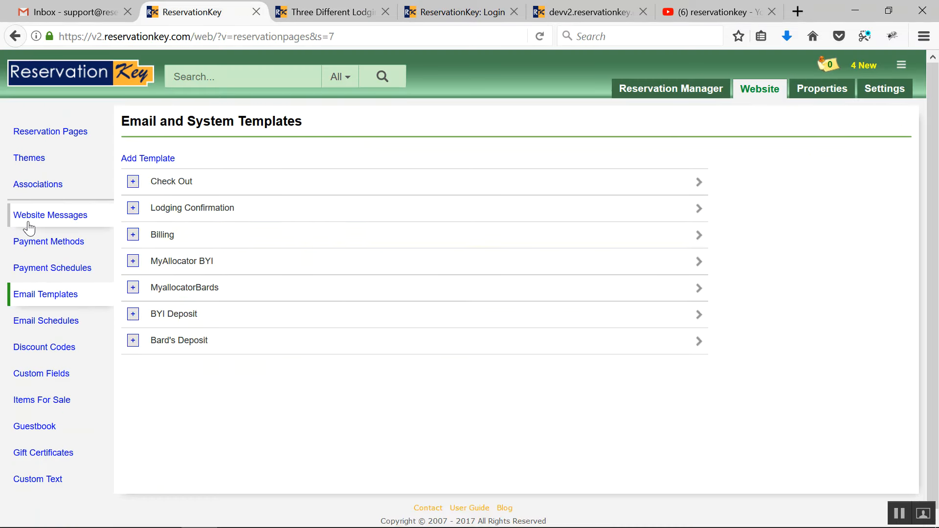
pyautogui.click(132, 184)
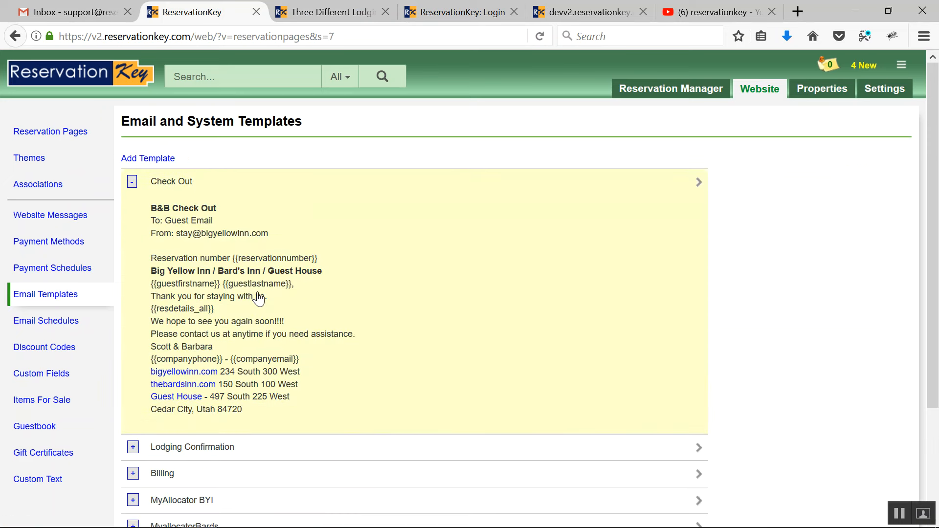
# Step: Open the Auto upon booking email schedule and review its reservation request template choices and remaining settings
pyautogui.click(69, 321)
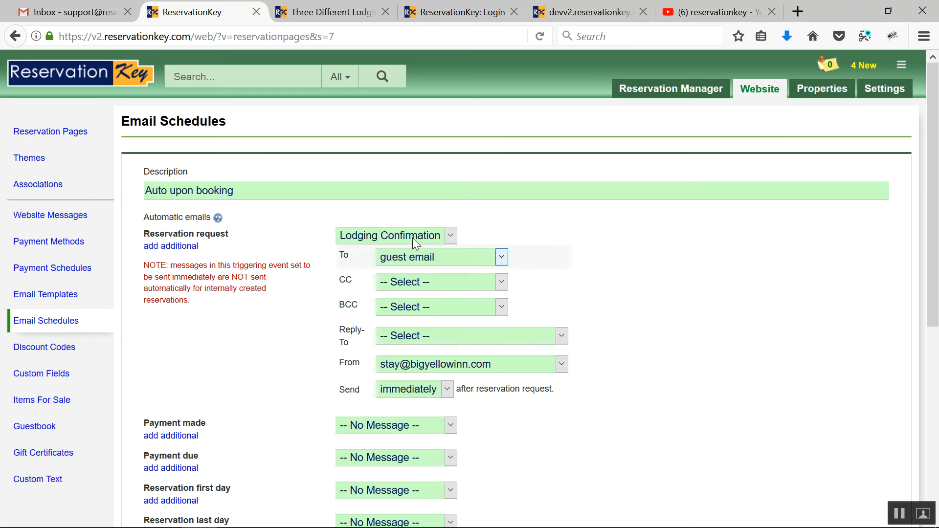
pyautogui.click(420, 240)
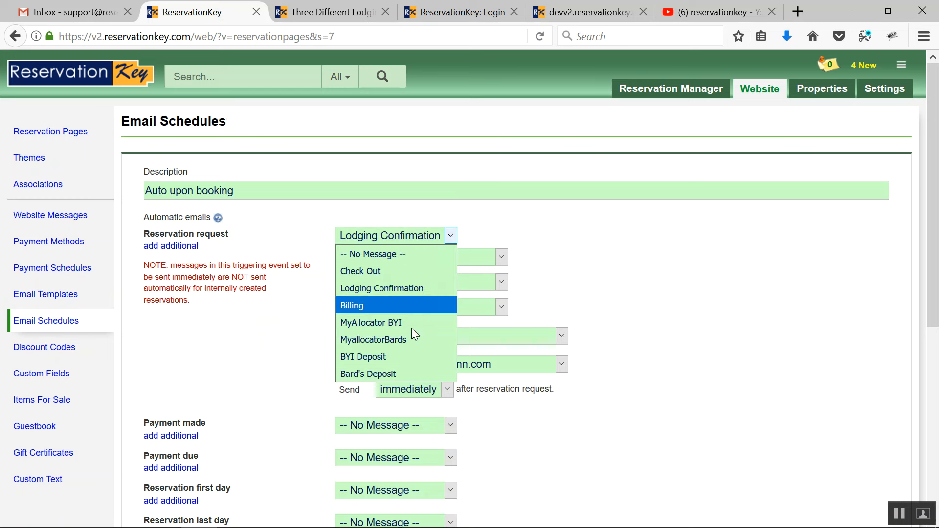
pyautogui.click(425, 239)
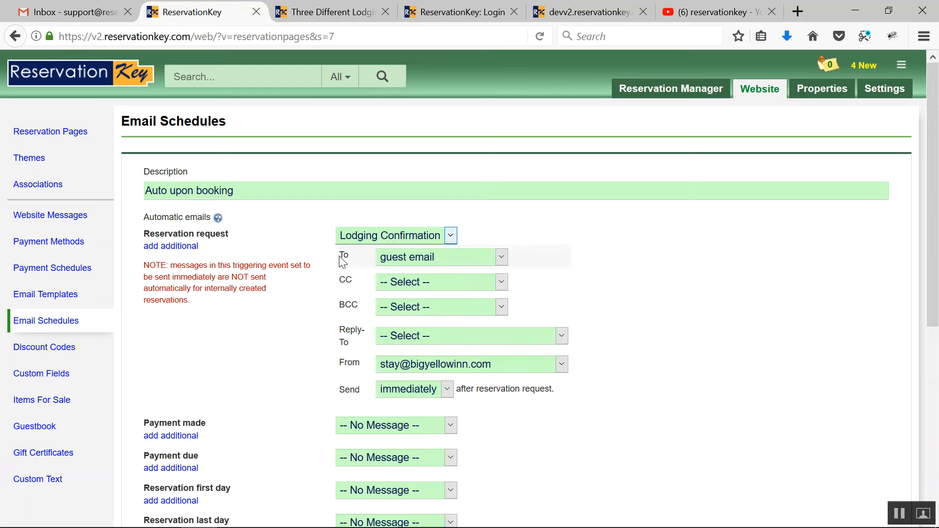
pyautogui.scroll(-4, 339, 256)
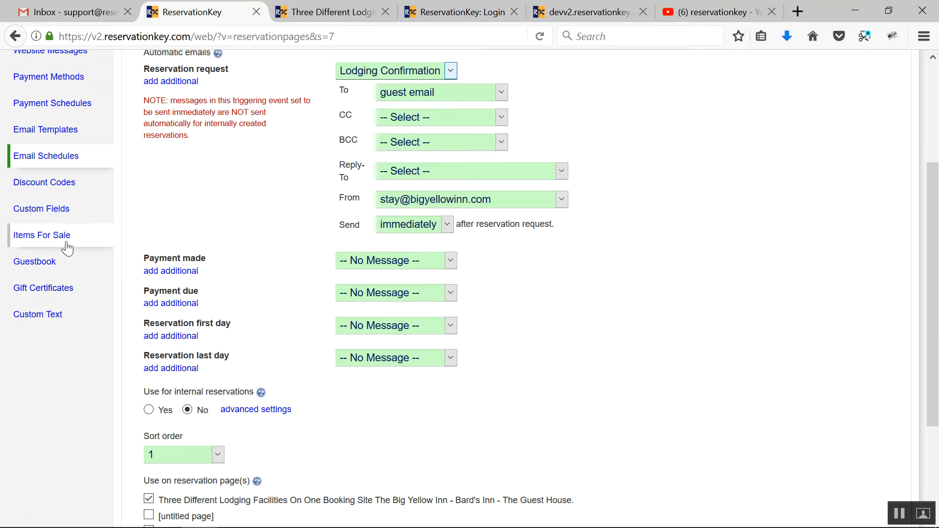
pyautogui.scroll(4, 301, 186)
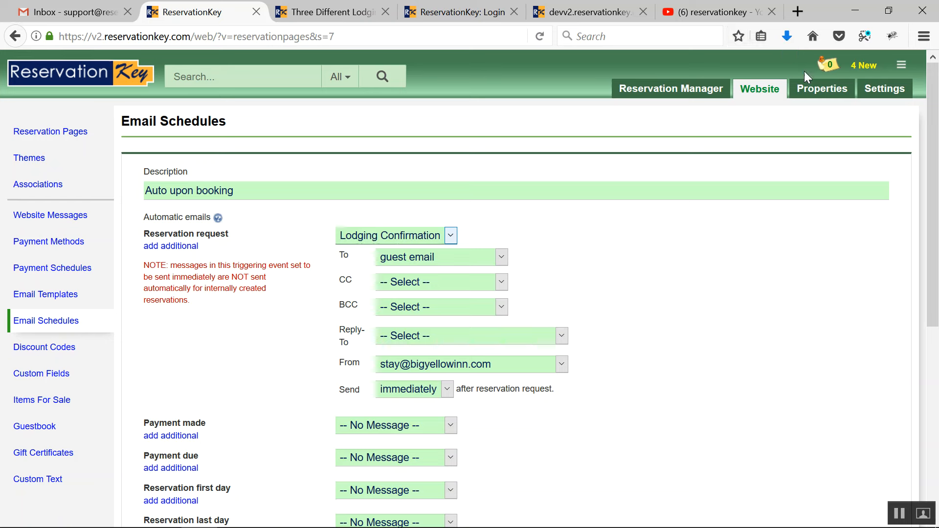
# Step: Open the Big Yellow Inn property from the Properties / Locations list and review its primary settings and Reservation Page details
pyautogui.moveTo(806, 95)
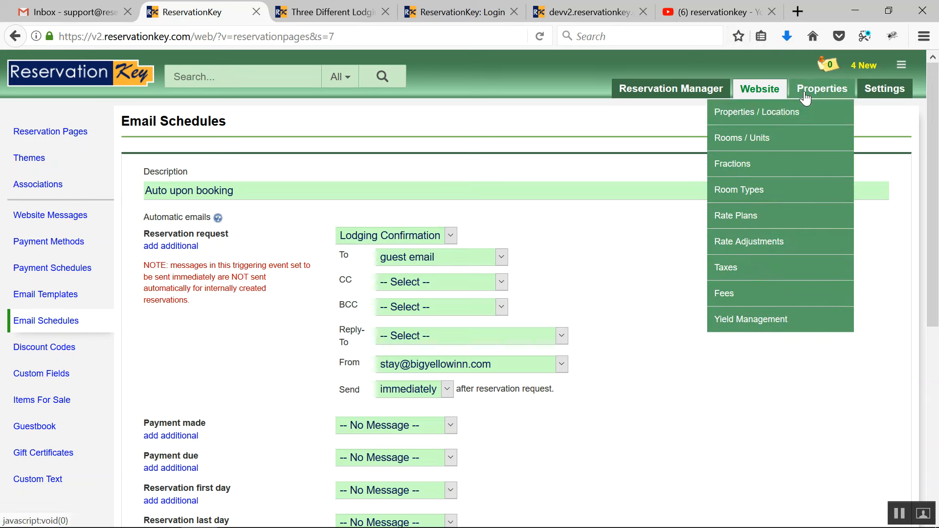
pyautogui.click(771, 114)
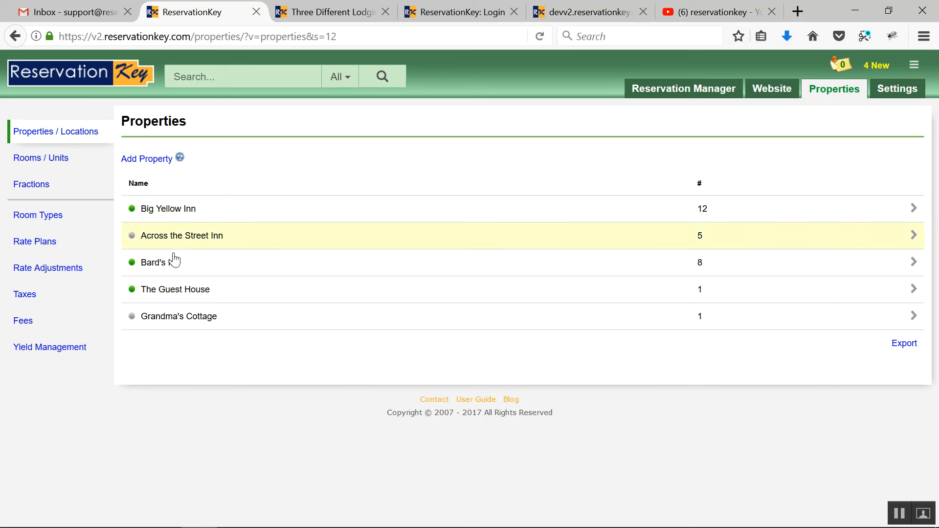
pyautogui.click(176, 218)
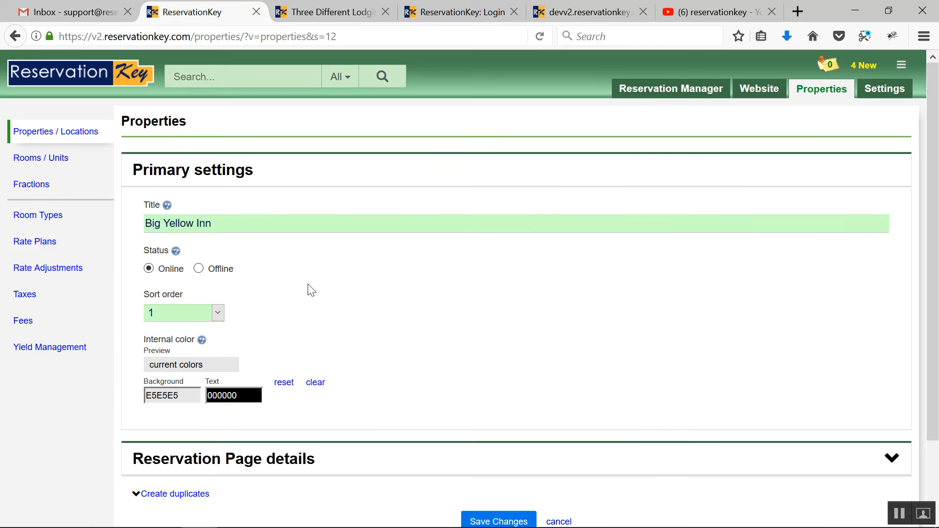
pyautogui.scroll(-3, 313, 284)
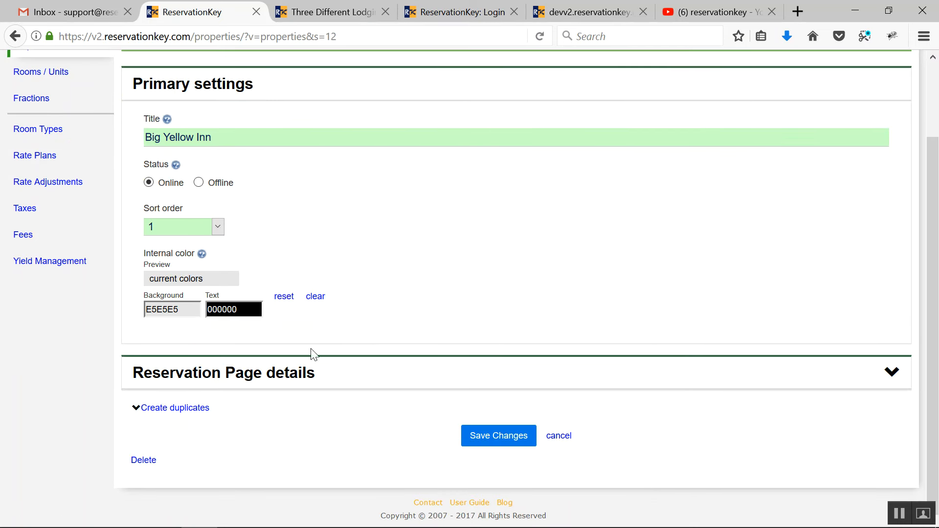
pyautogui.click(273, 389)
pyautogui.scroll(-3, 342, 372)
pyautogui.click(276, 294)
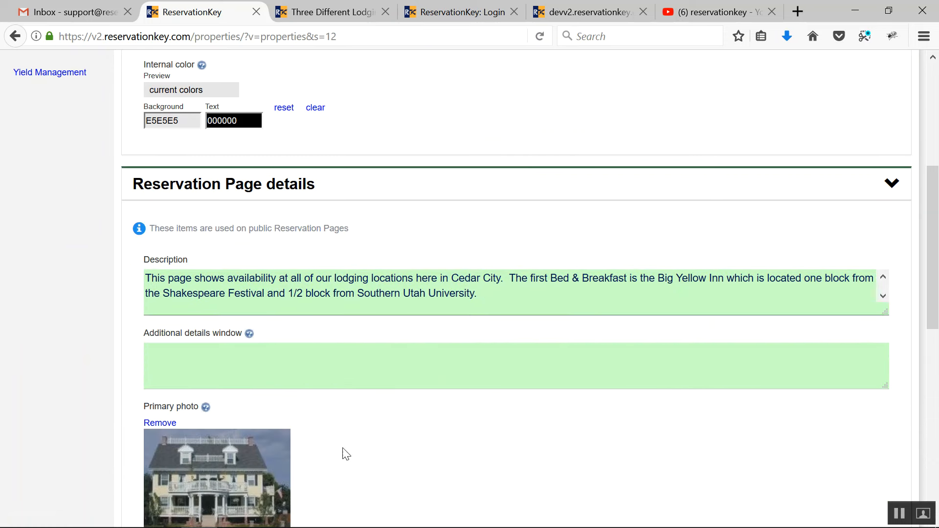
pyautogui.scroll(-8, 416, 402)
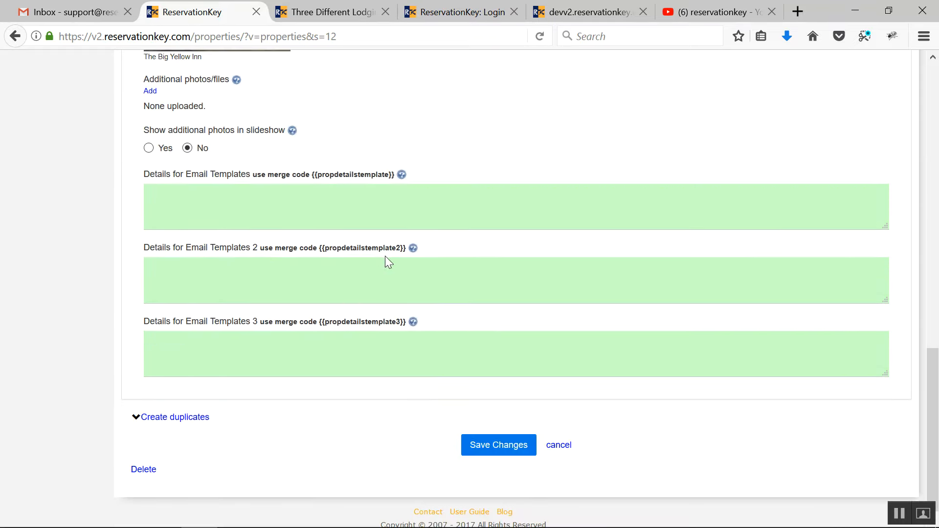
# Step: Compare the Big Yellow Inn description on the live booking page with the description in the property's settings
pyautogui.scroll(15, 387, 260)
pyautogui.click(326, 12)
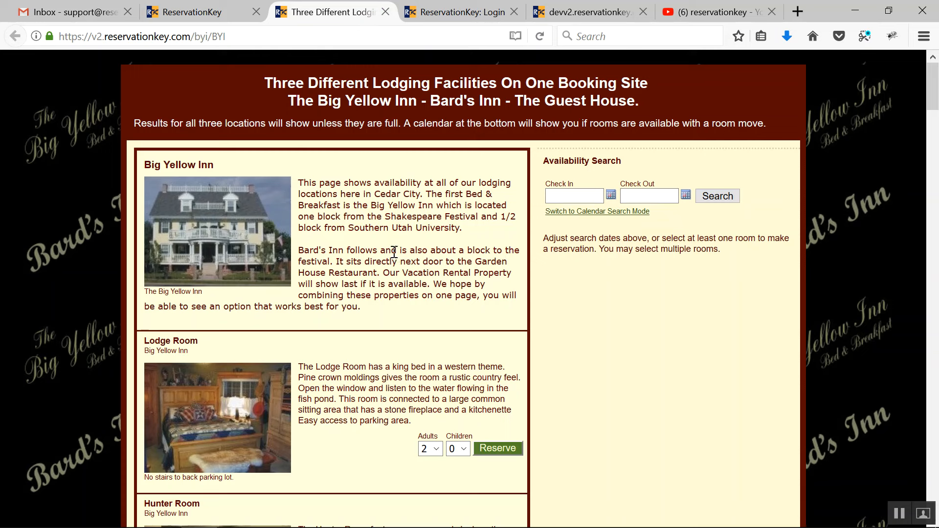
pyautogui.moveTo(297, 183); pyautogui.dragTo(416, 334)
pyautogui.click(196, 11)
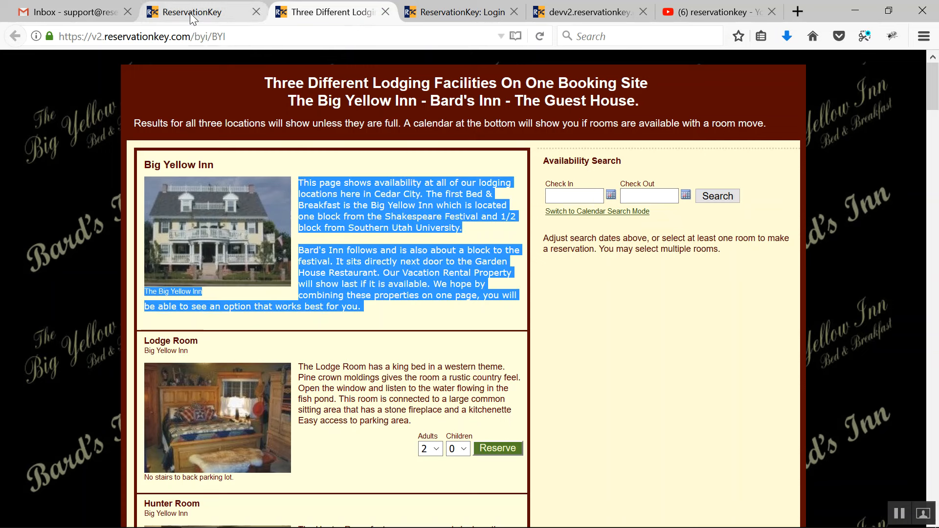
pyautogui.scroll(-3, 343, 327)
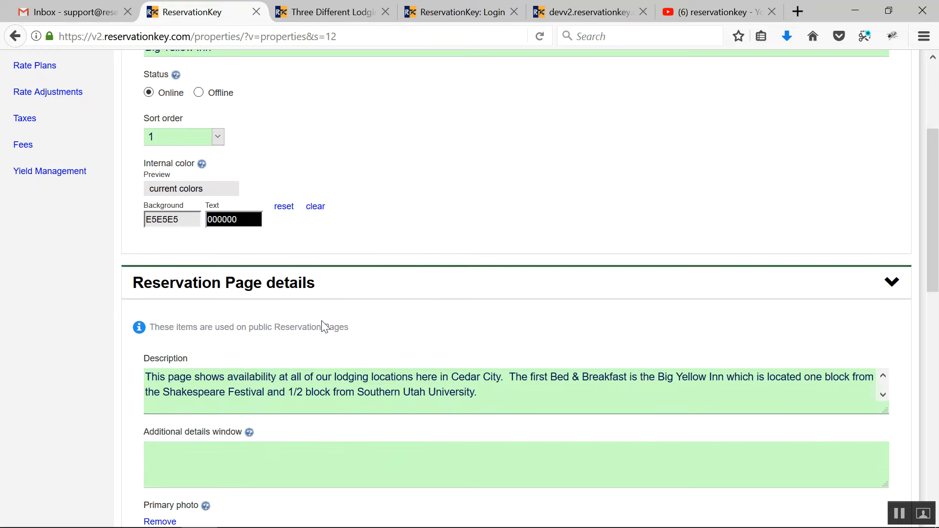
pyautogui.click(285, 387)
# Step: Open Lodge Room 1 from the Rooms / Units list and review its Reservation Page details and primary settings
pyautogui.scroll(3, 179, 297)
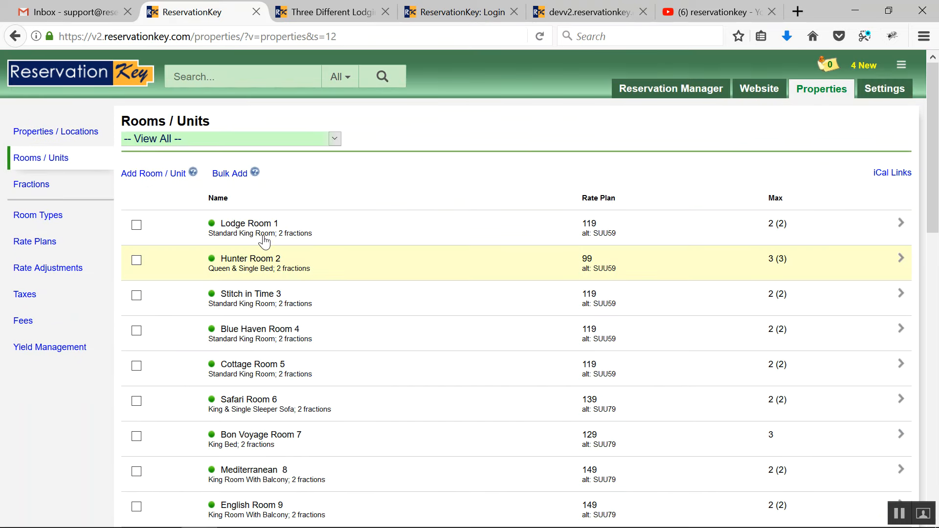
pyautogui.click(258, 238)
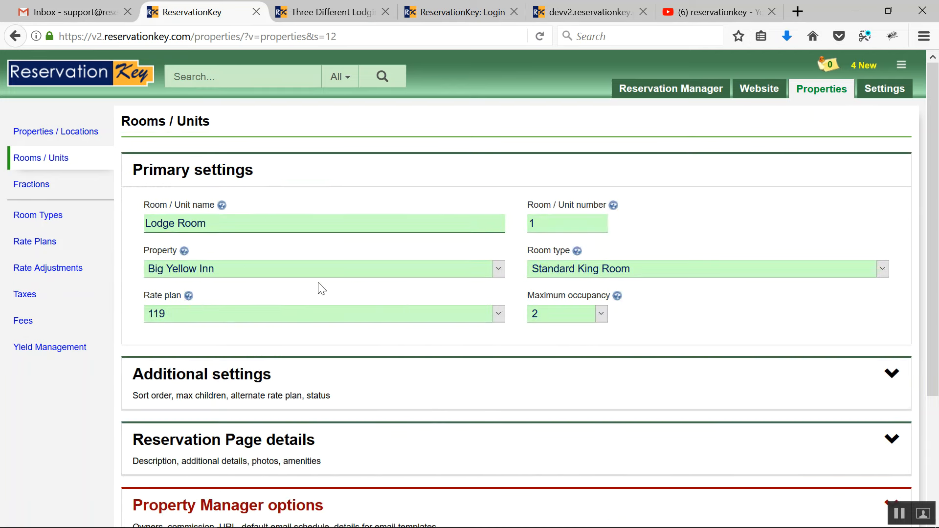
pyautogui.click(342, 461)
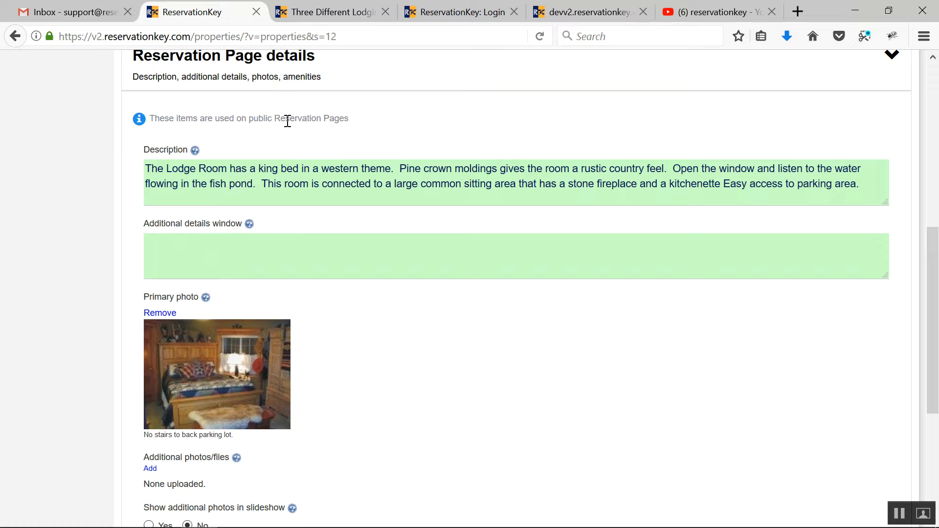
pyautogui.scroll(6, 333, 237)
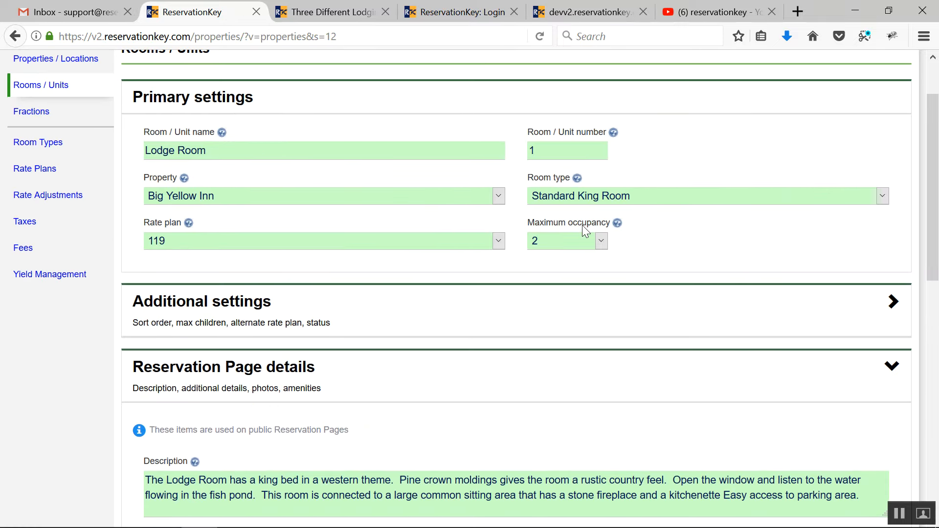
# Step: View the rate plan options available for the Lodge Room, keeping plan 119 selected
pyautogui.click(250, 241)
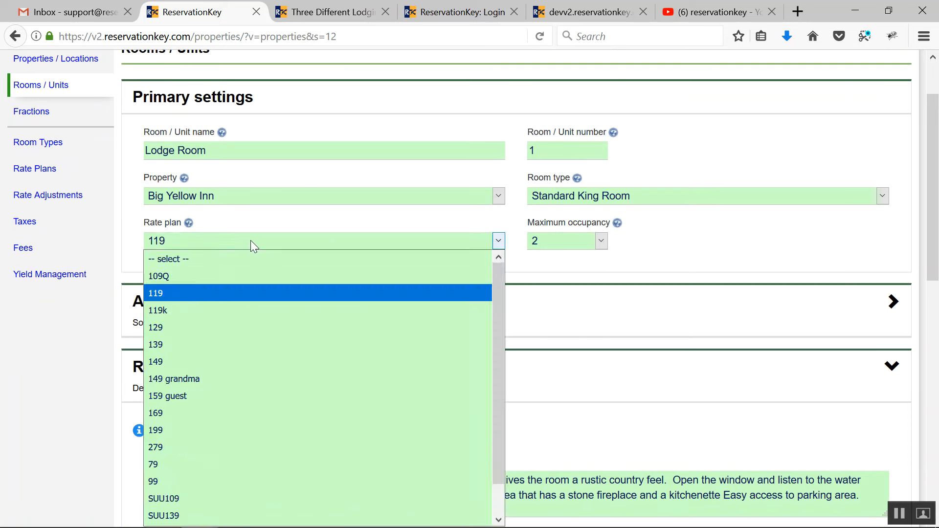
pyautogui.click(251, 239)
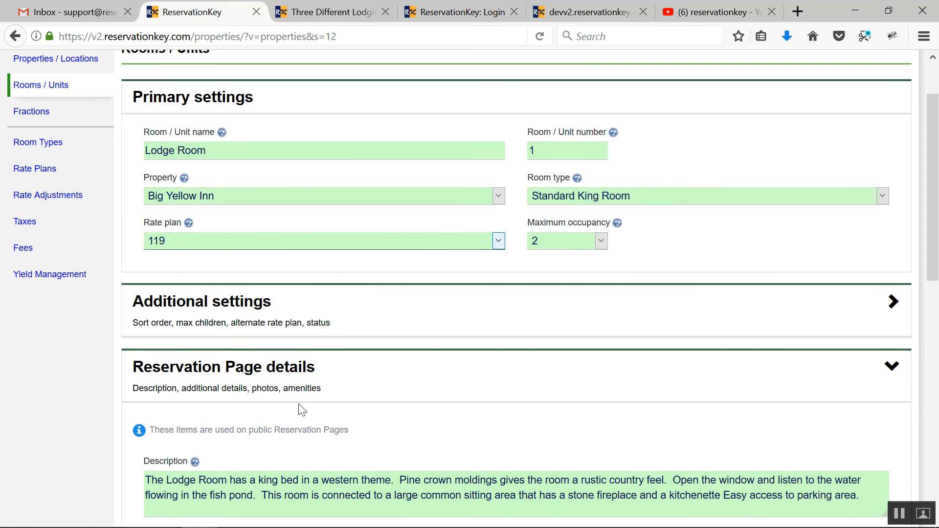
pyautogui.scroll(-5, 302, 410)
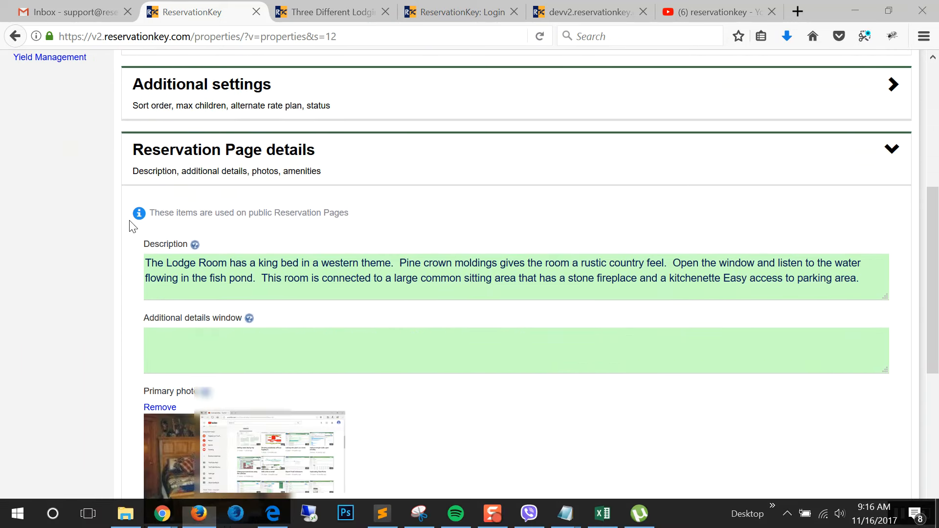
# Step: Open the 109Q plan from the Rate Plans list and review its taxes and rate rules
pyautogui.scroll(3, 130, 223)
pyautogui.scroll(3, 58, 127)
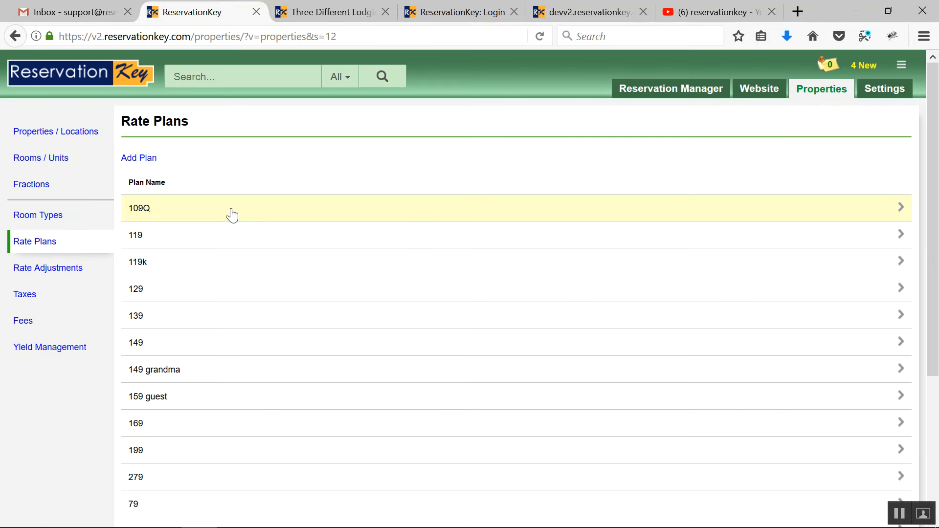
pyautogui.click(231, 207)
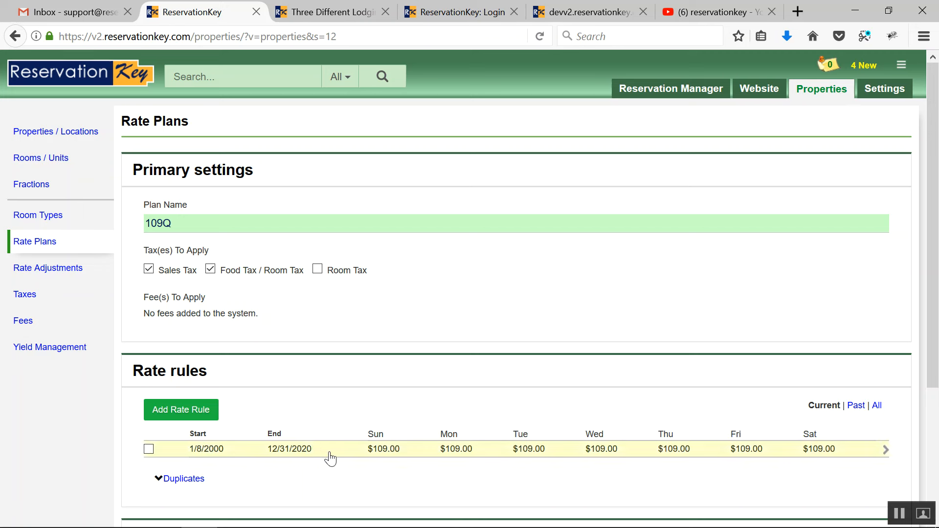
pyautogui.scroll(-1, 317, 447)
pyautogui.scroll(-1, 316, 447)
# Step: Start a new rate rule for plan 109Q and set the weekly rates to 67 for every day
pyautogui.click(198, 327)
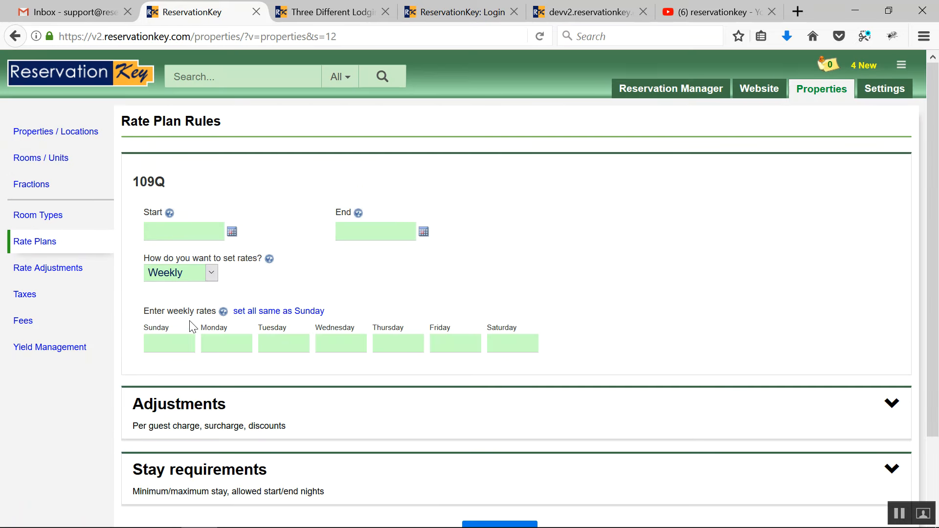
pyautogui.click(164, 341)
pyautogui.write('67')
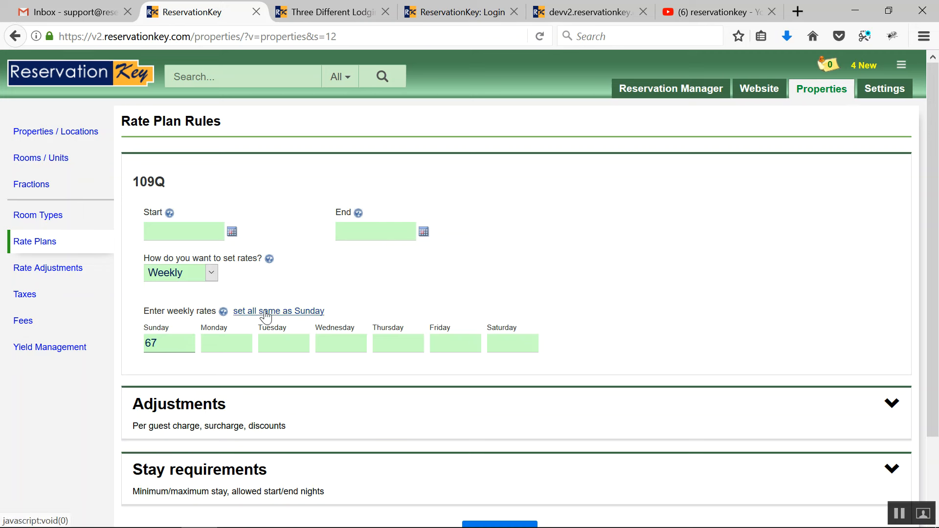
pyautogui.click(264, 312)
# Step: Switch the new rule to day by day rates and set its dates from 11/01/2017 to 03/31/2018
pyautogui.click(213, 274)
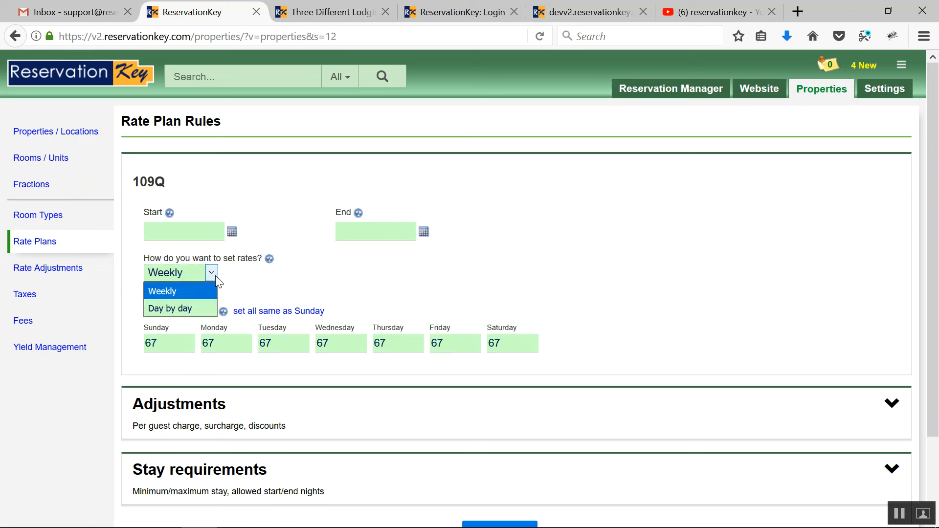
pyautogui.click(188, 309)
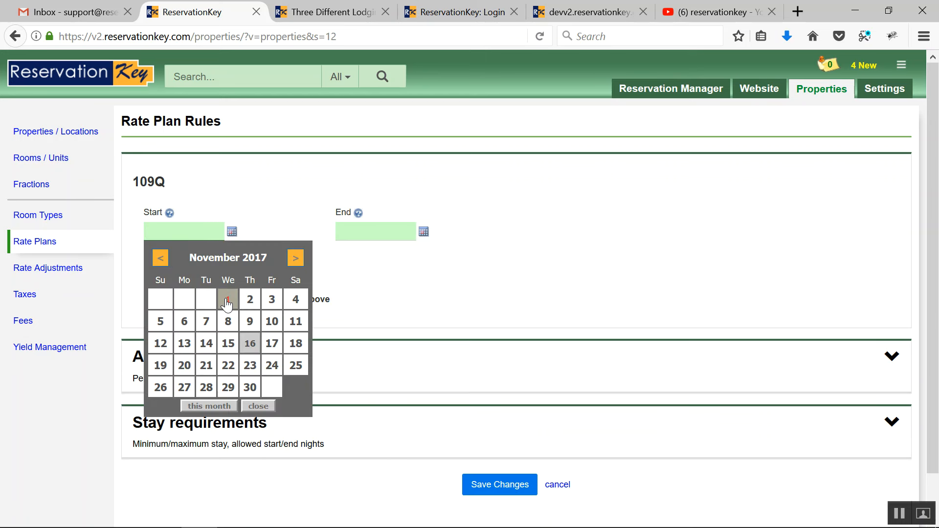
pyautogui.click(227, 301)
pyautogui.click(367, 230)
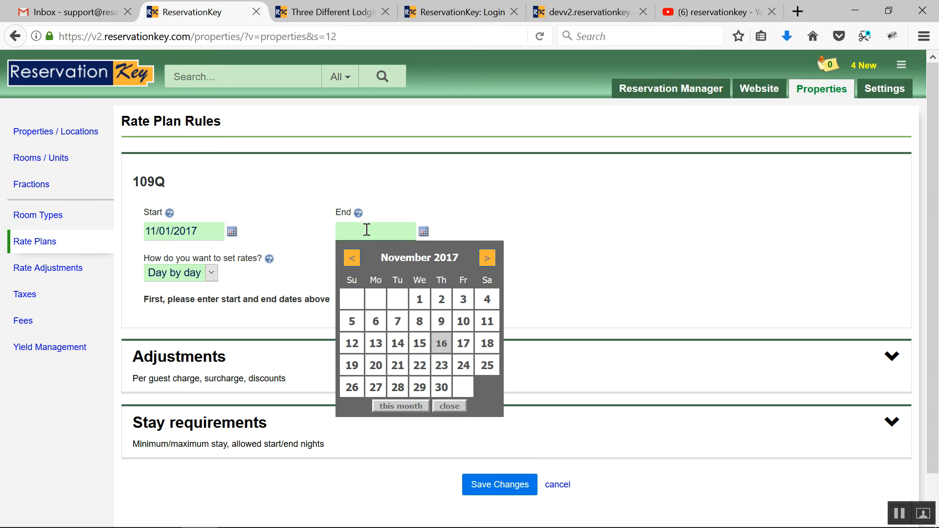
pyautogui.click(484, 264)
pyautogui.click(484, 263)
pyautogui.click(485, 263)
pyautogui.click(484, 264)
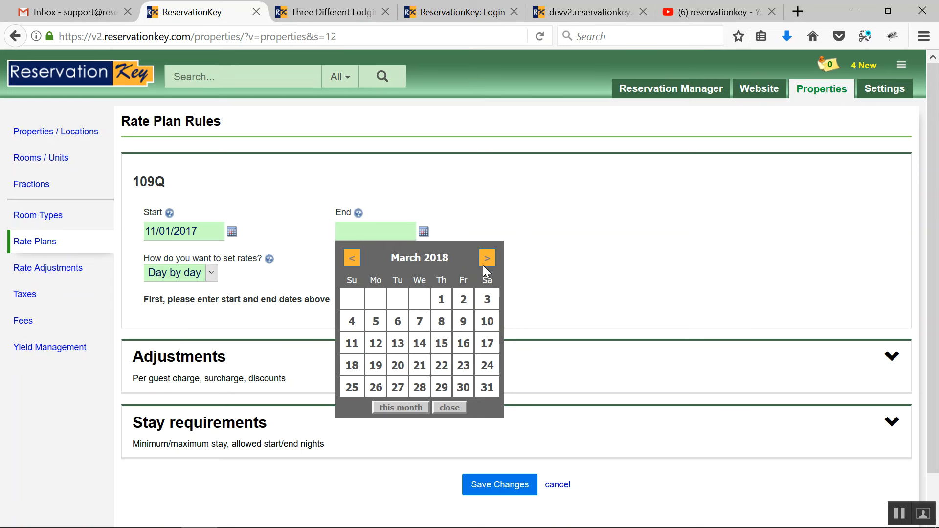
pyautogui.click(492, 386)
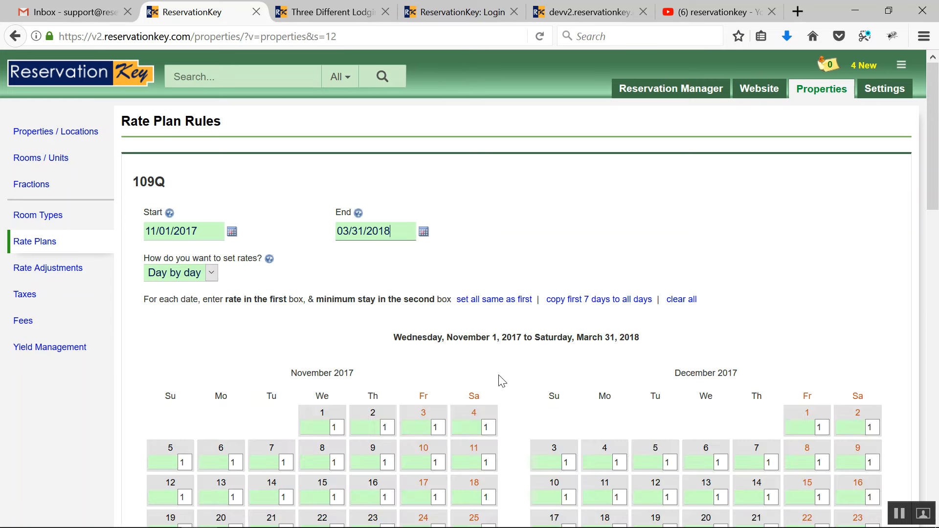
# Step: Set the November 1, 2017 rate to 77 in the 109Q rule and apply it to every day of November
pyautogui.scroll(-6, 499, 382)
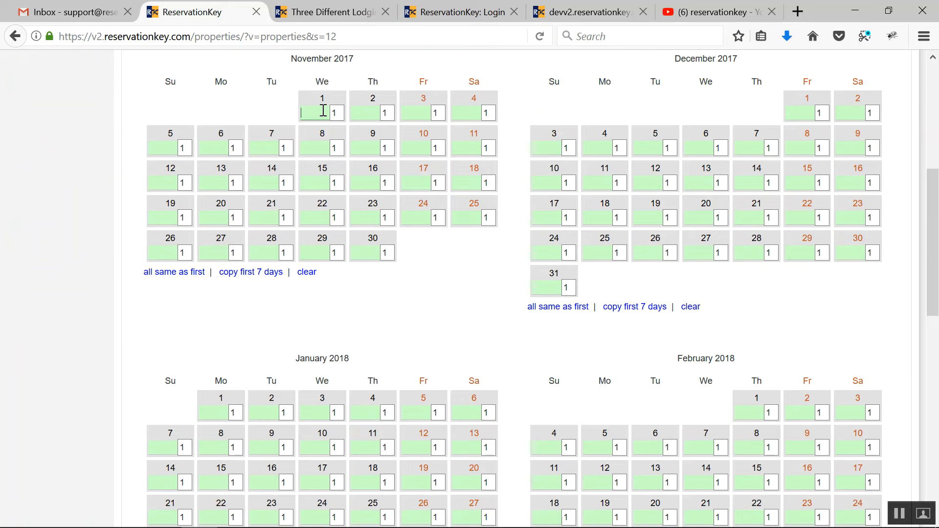
pyautogui.scroll(2, 323, 110)
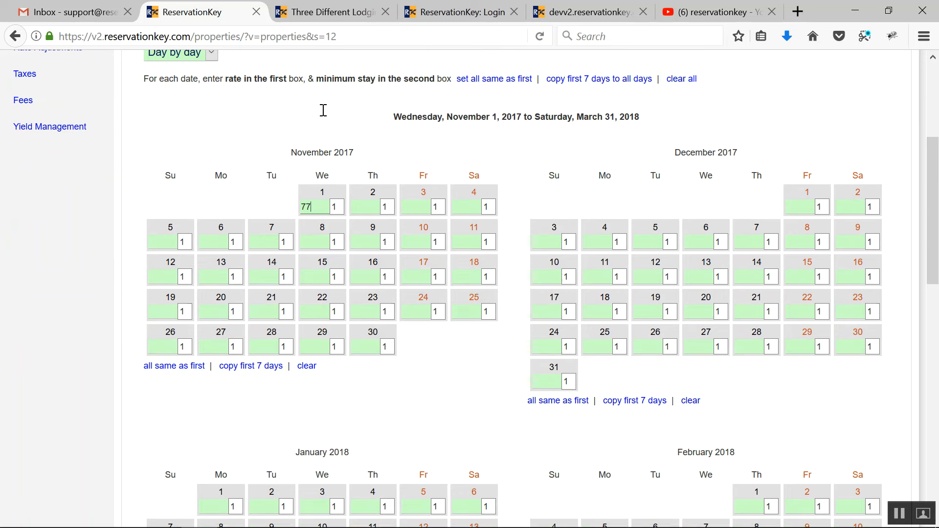
pyautogui.write('77')
pyautogui.click(174, 366)
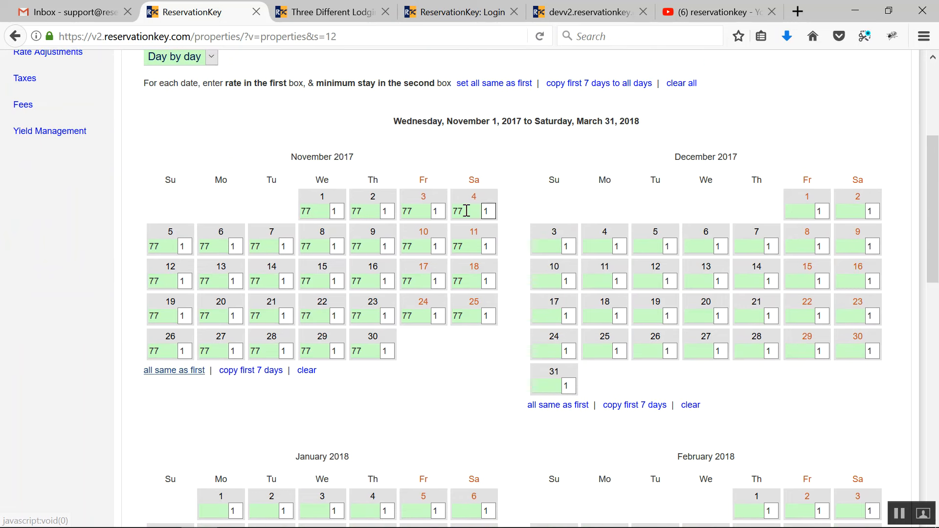
pyautogui.click(391, 209)
pyautogui.scroll(5, 392, 209)
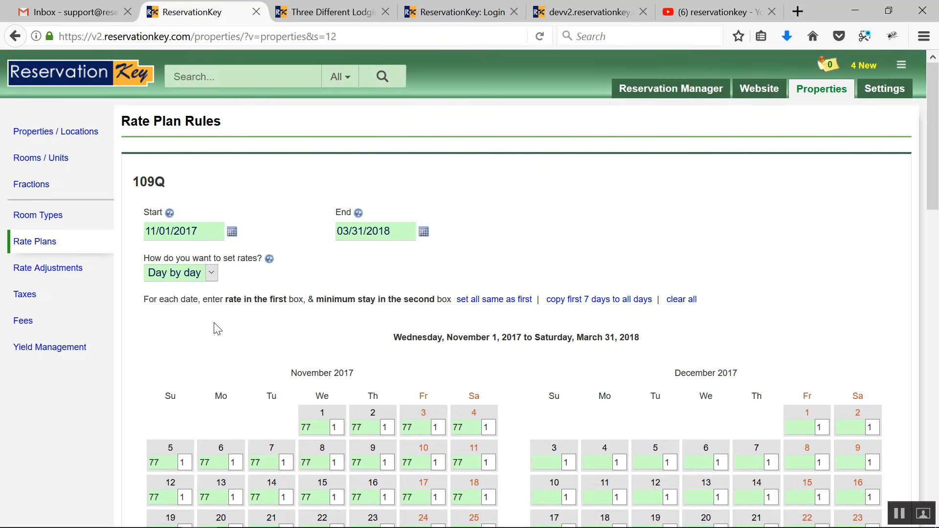
pyautogui.scroll(-8, 215, 323)
pyautogui.scroll(-12, 215, 323)
pyautogui.scroll(16, 195, 169)
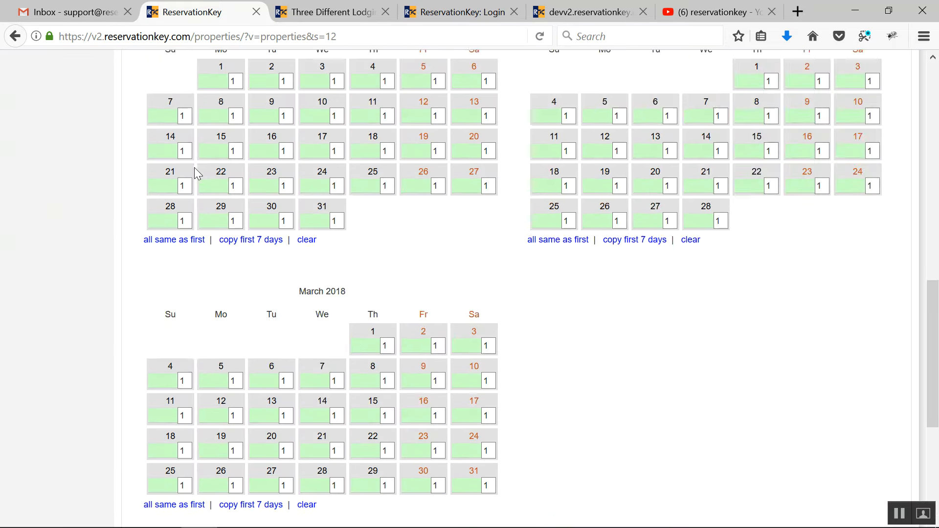
pyautogui.scroll(5, 198, 173)
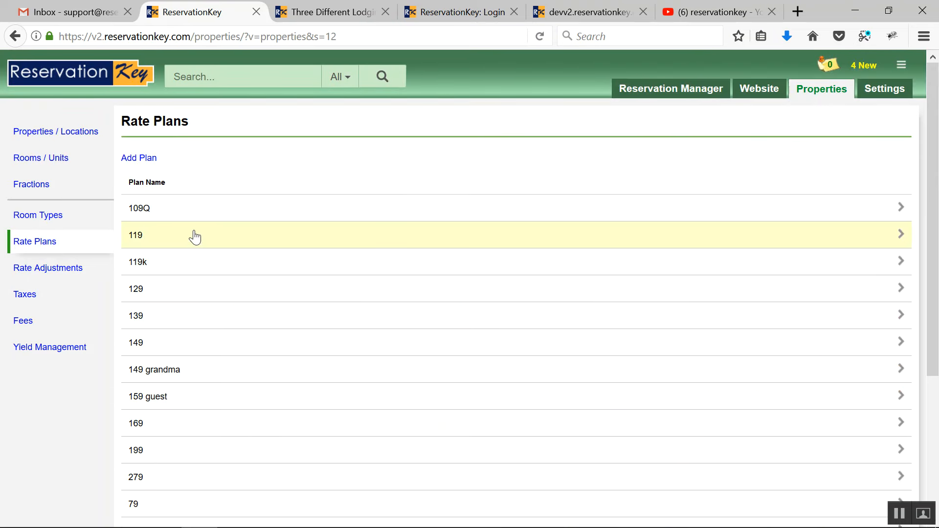
# Step: Open rate plan 119 and examine its rate rules and the rooms and units that use these rates
pyautogui.click(195, 236)
pyautogui.scroll(-3, 304, 402)
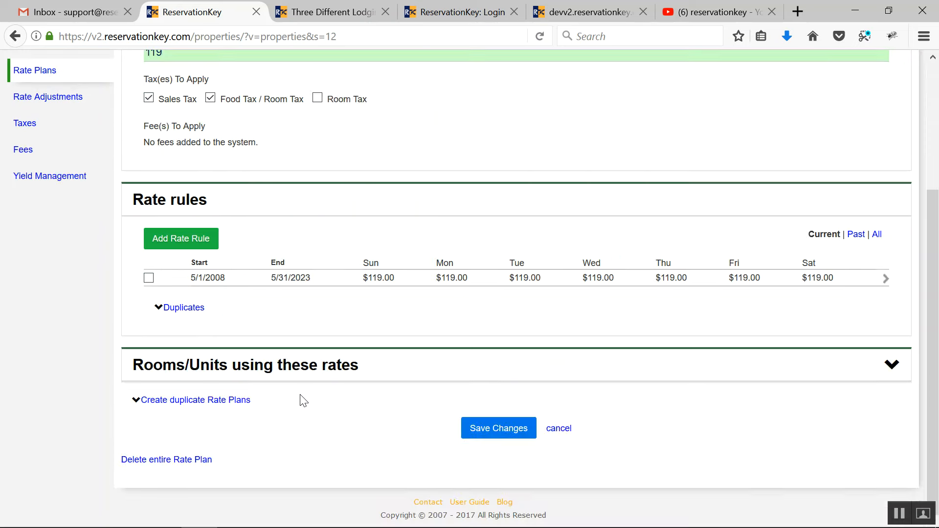
pyautogui.click(247, 368)
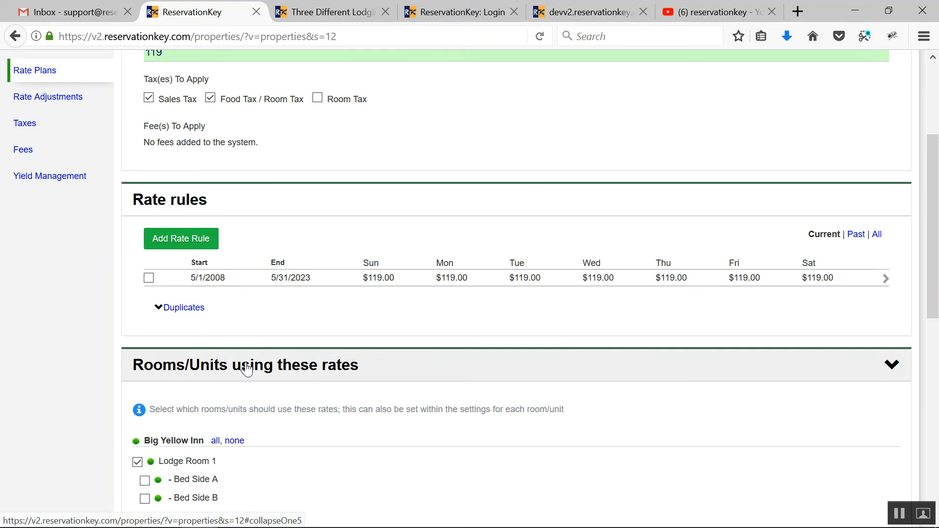
pyautogui.scroll(-3, 240, 365)
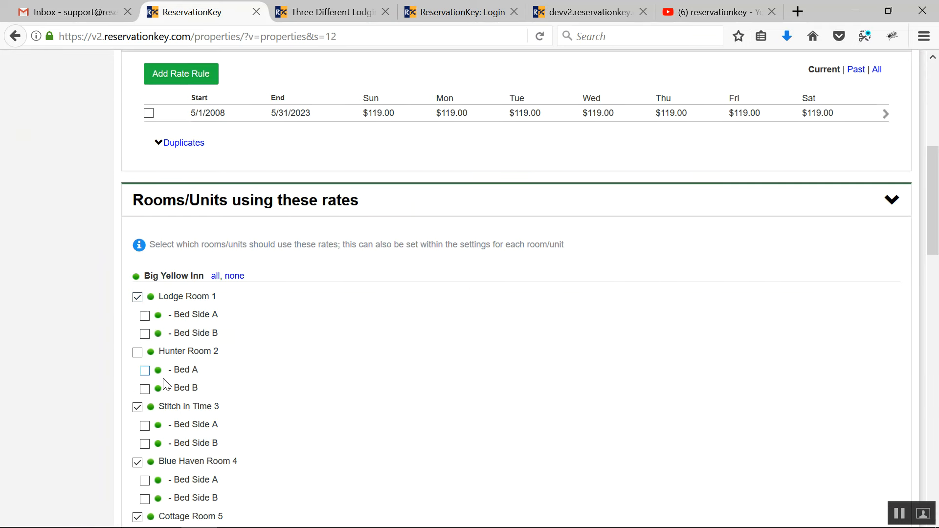
pyautogui.scroll(6, 227, 269)
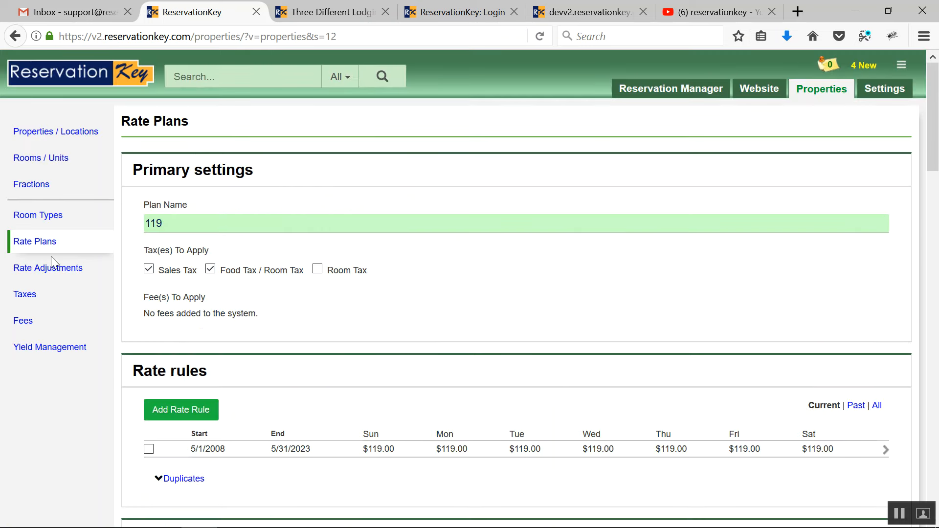
# Step: View the Rate Adjustments page and the list of taxes
pyautogui.click(31, 272)
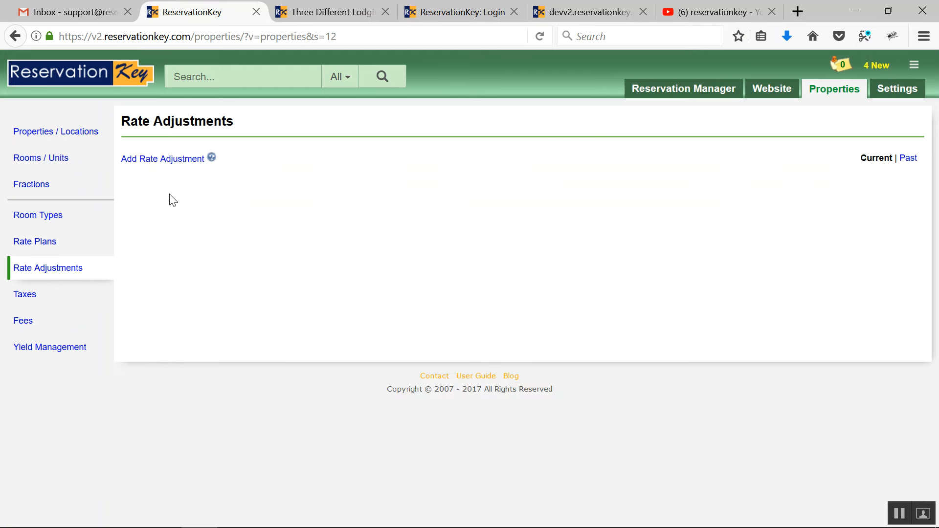
pyautogui.click(24, 294)
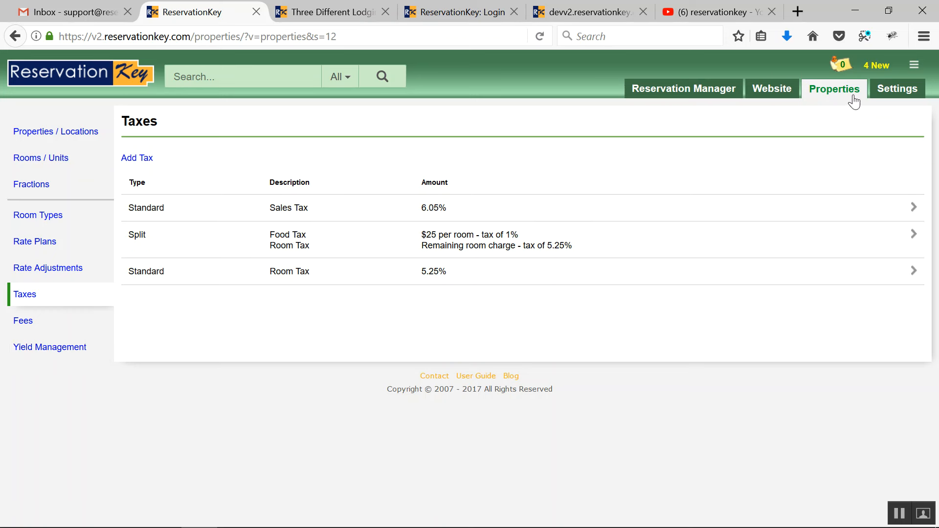
# Step: Open the Account Settings page and view the list of account users
pyautogui.click(910, 91)
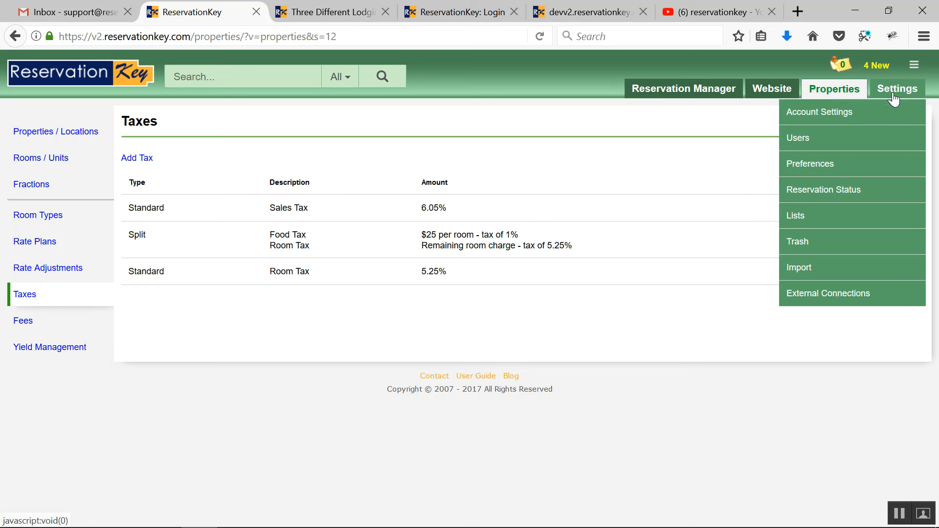
pyautogui.click(845, 124)
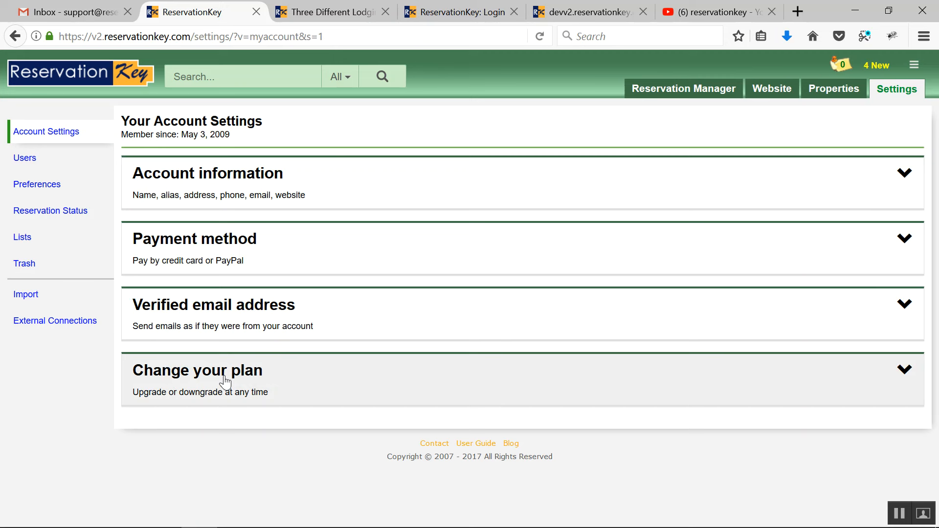
pyautogui.click(51, 163)
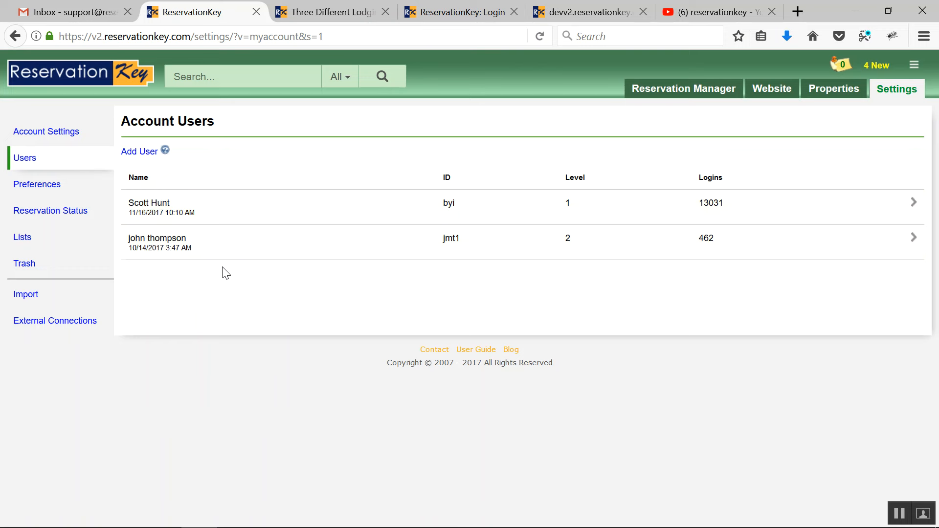
# Step: Open the account preferences and expand the Formatting section to view its date, time, currency and tax options
pyautogui.click(55, 188)
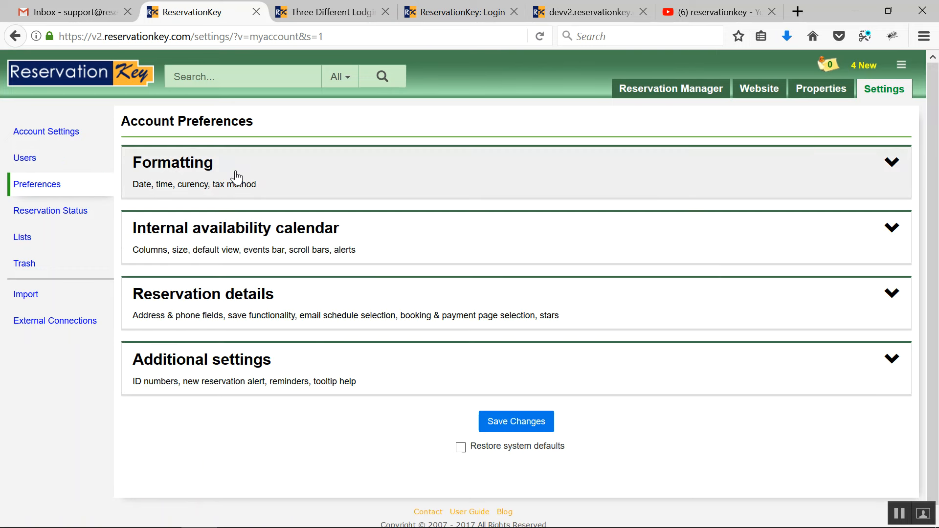
pyautogui.click(235, 176)
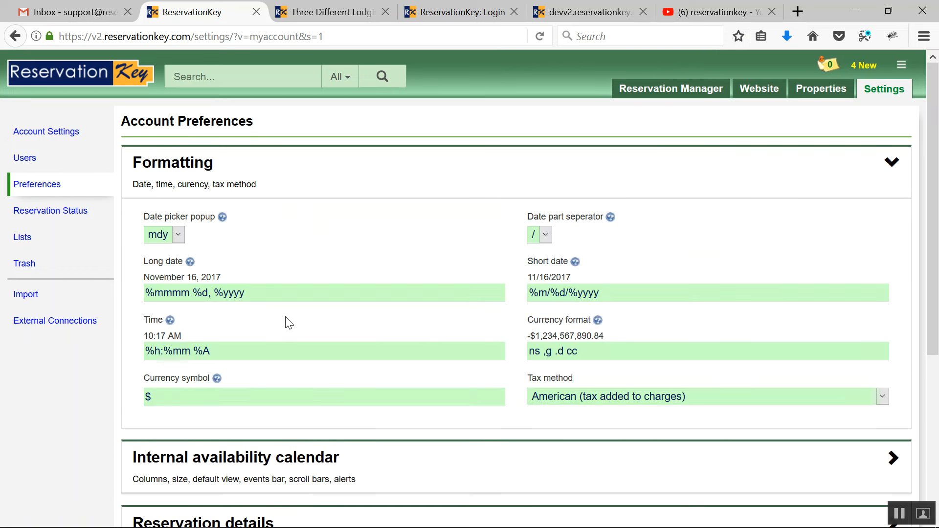
# Step: Review the full list of Reservation Status options and the legend of their numbered behaviours
pyautogui.click(81, 214)
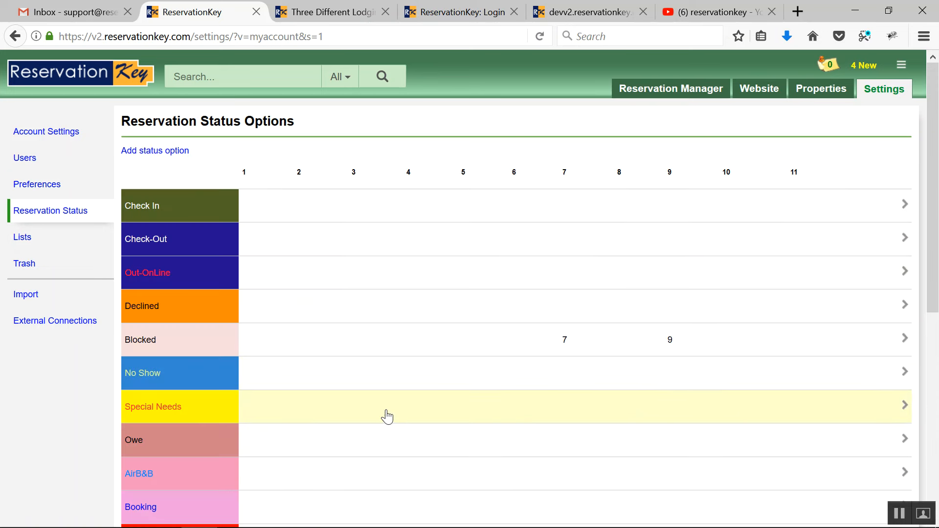
pyautogui.scroll(-5, 202, 343)
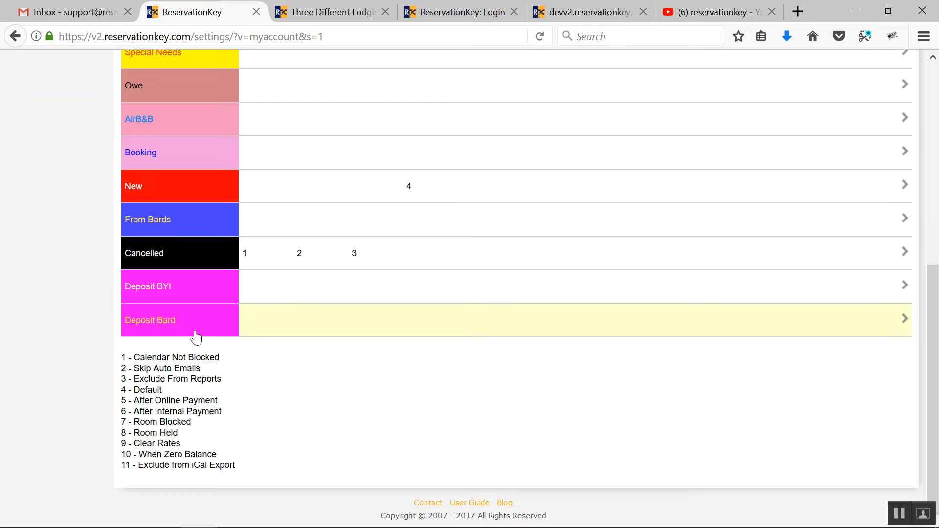
pyautogui.scroll(5, 264, 268)
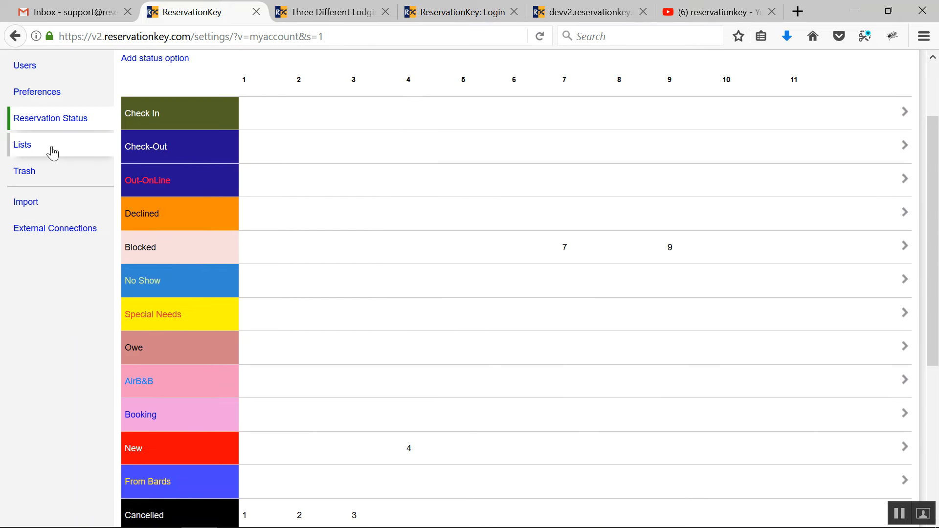
# Step: Open the form for adding an external connection, and return to the Reservation Manager's availability calendar
pyautogui.click(76, 232)
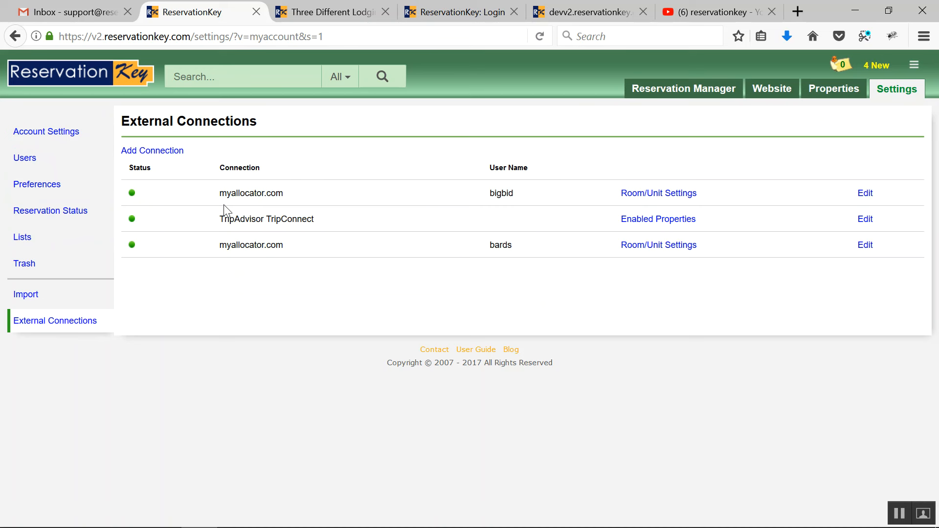
pyautogui.click(153, 152)
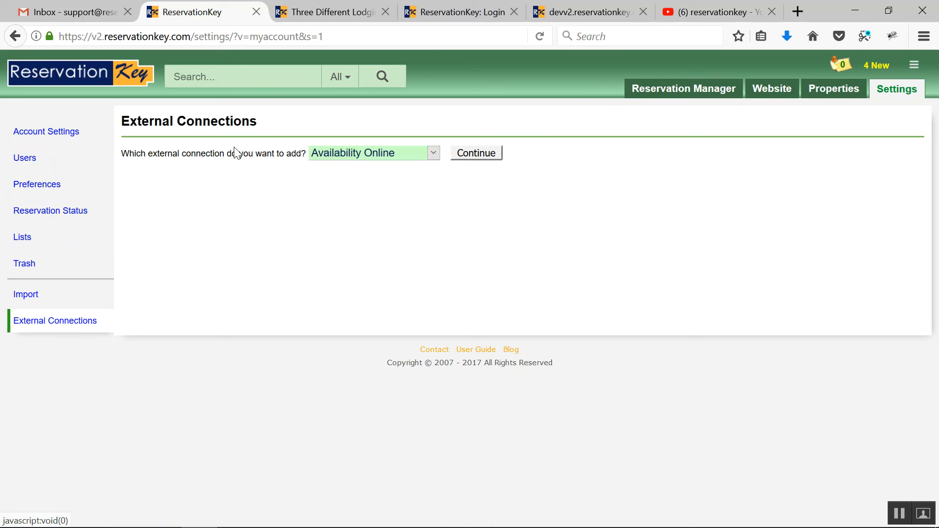
pyautogui.click(698, 89)
pyautogui.click(675, 113)
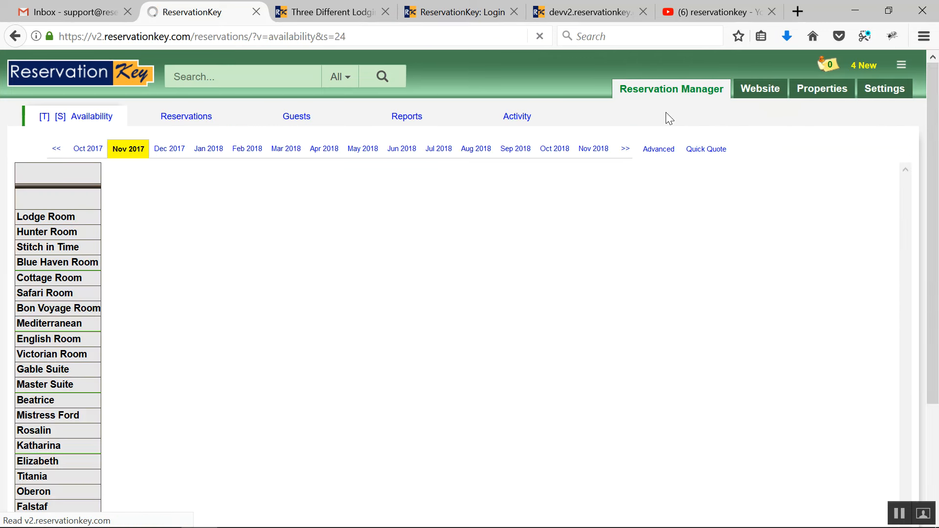